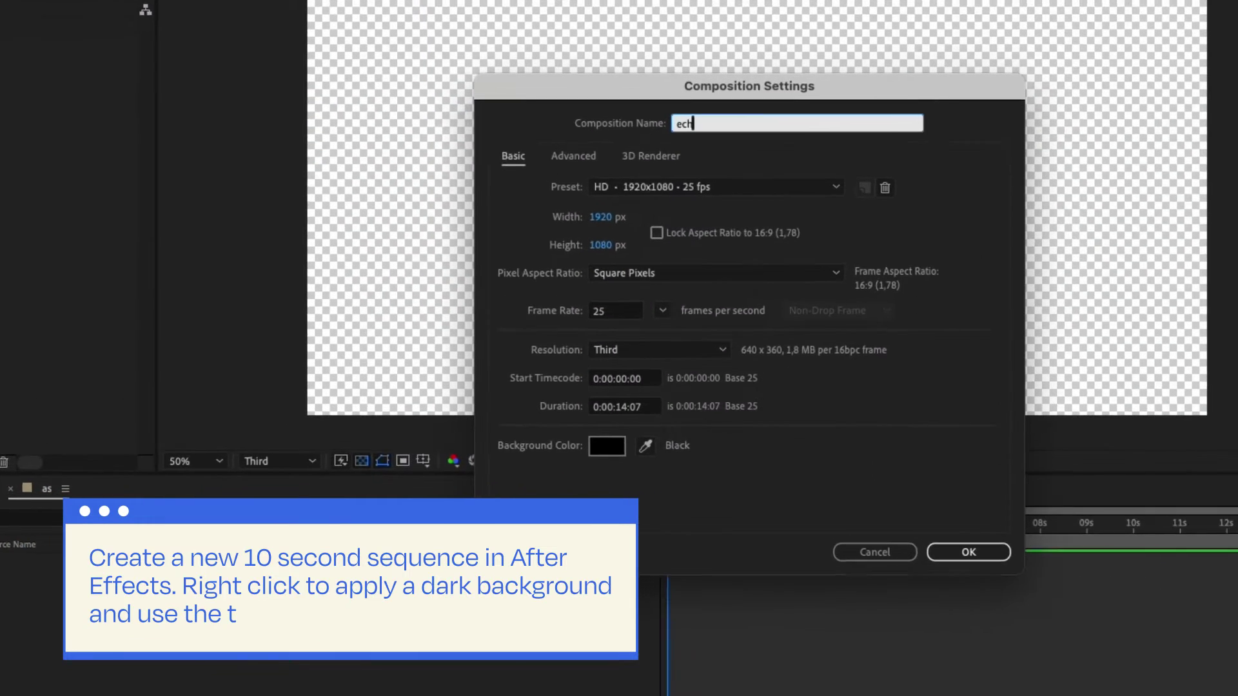
Create the 10-second 'echo text effect' comp with a dark blue solid and ECHO and TEXT type layers.
{"action": "type", "text": "o text effect"}
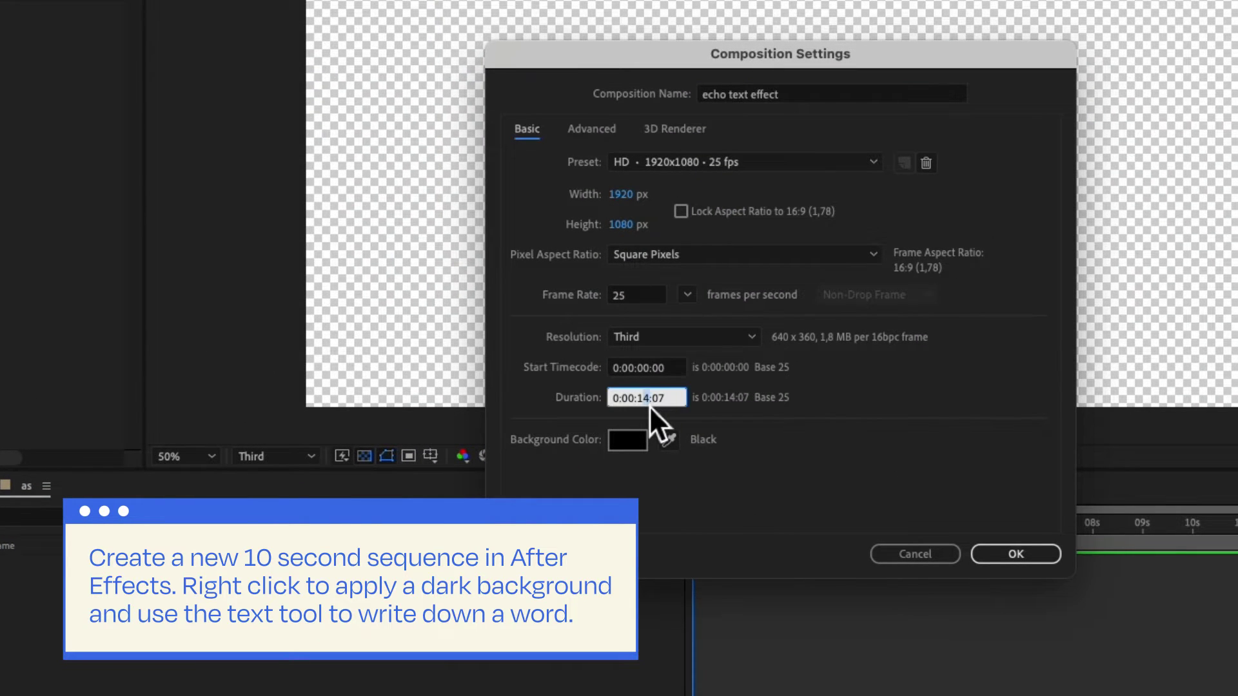
{"action": "type", "text": "1000"}
{"action": "left_click", "coordinate": [996, 555]}
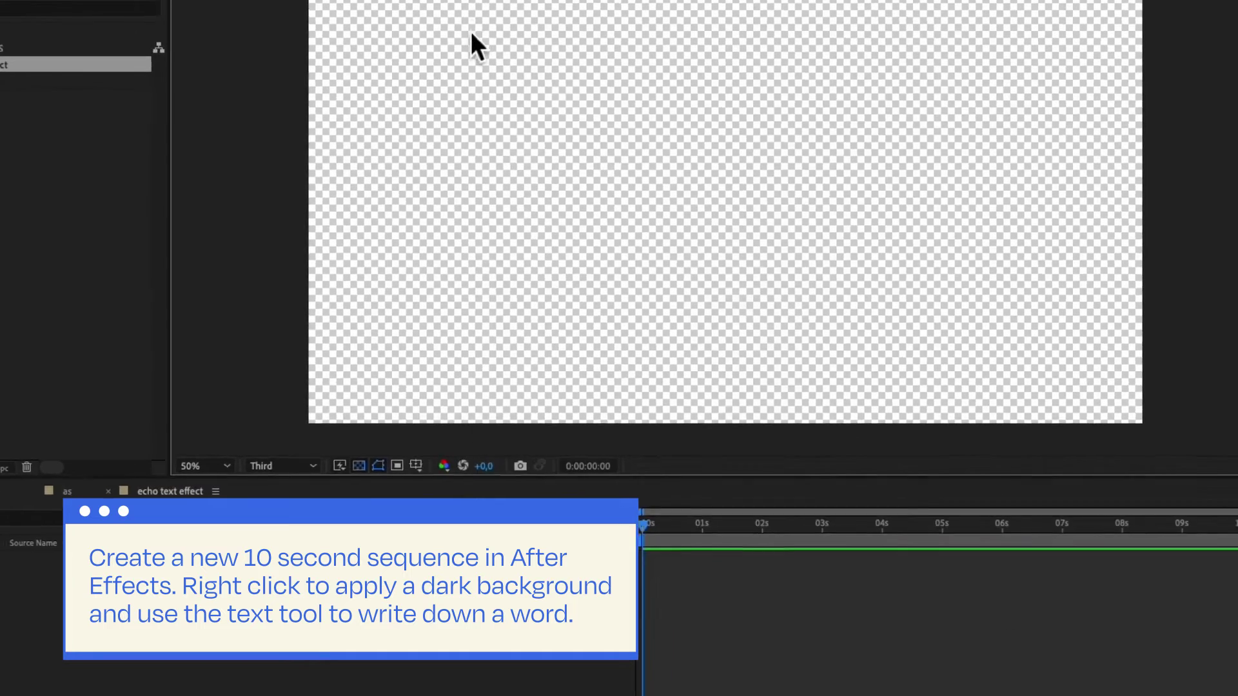
{"action": "right_click", "coordinate": [471, 33]}
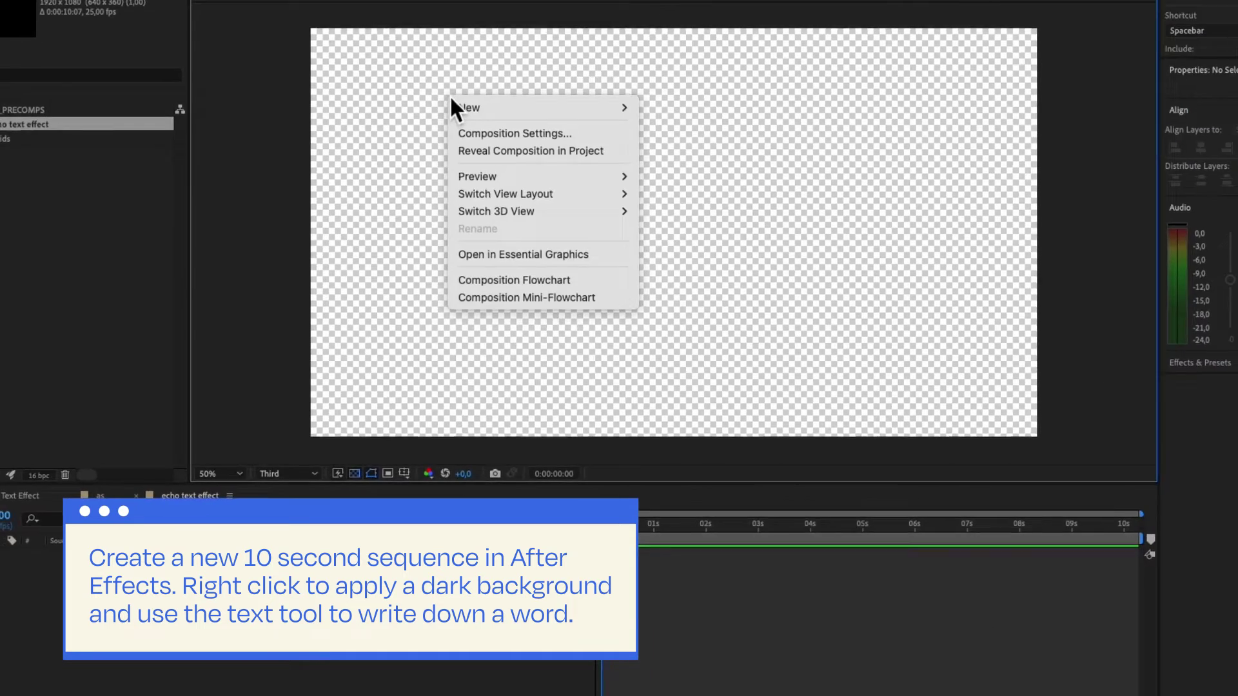
{"action": "mouse_move", "coordinate": [485, 46]}
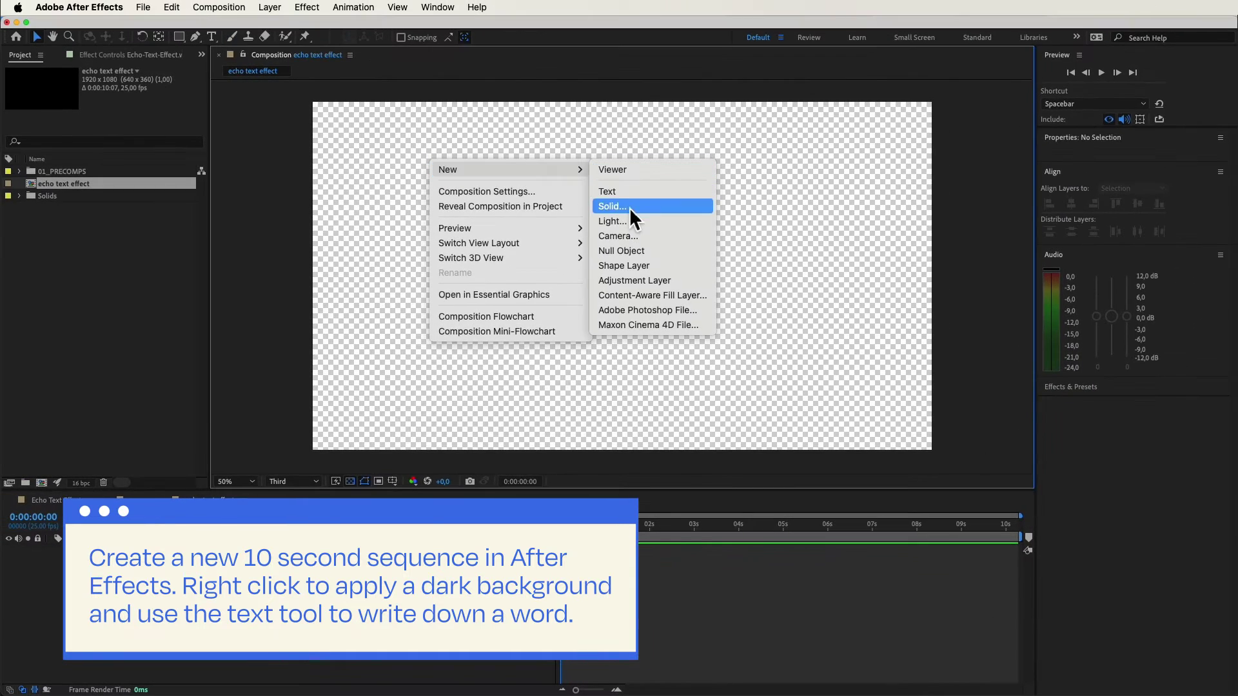
{"action": "left_click", "coordinate": [611, 207]}
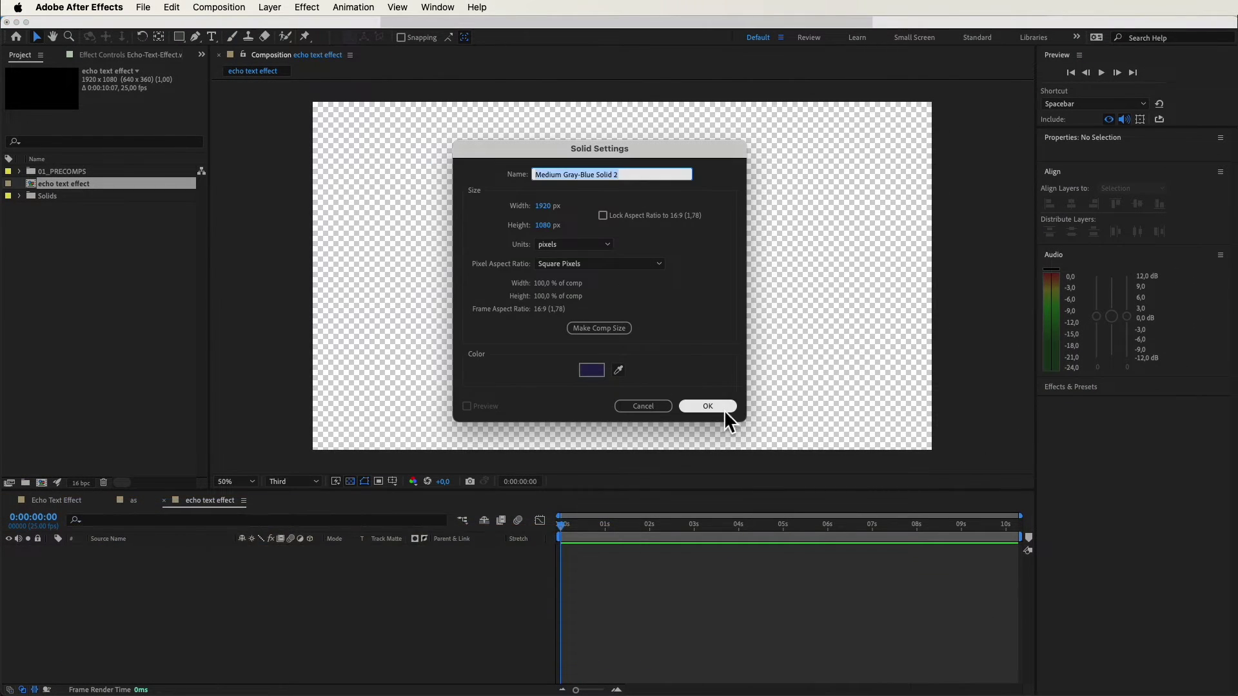
{"action": "left_click", "coordinate": [724, 407]}
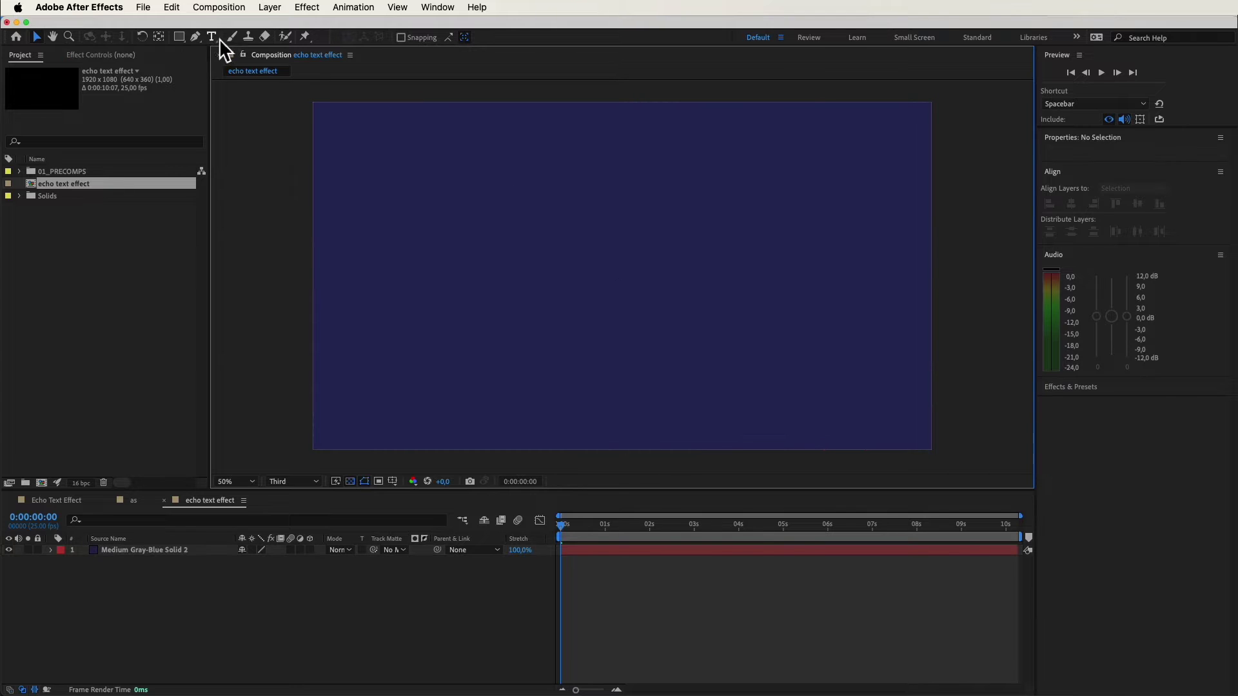
{"action": "left_click", "coordinate": [510, 232]}
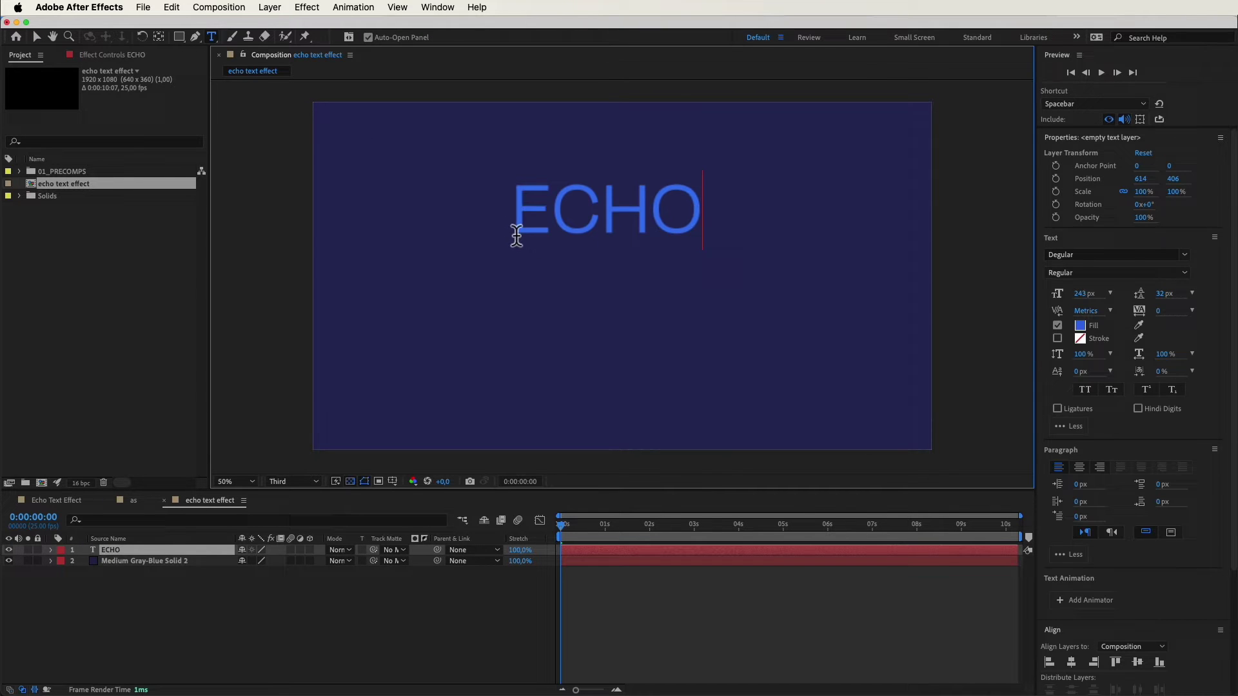
{"action": "left_click", "coordinate": [529, 314]}
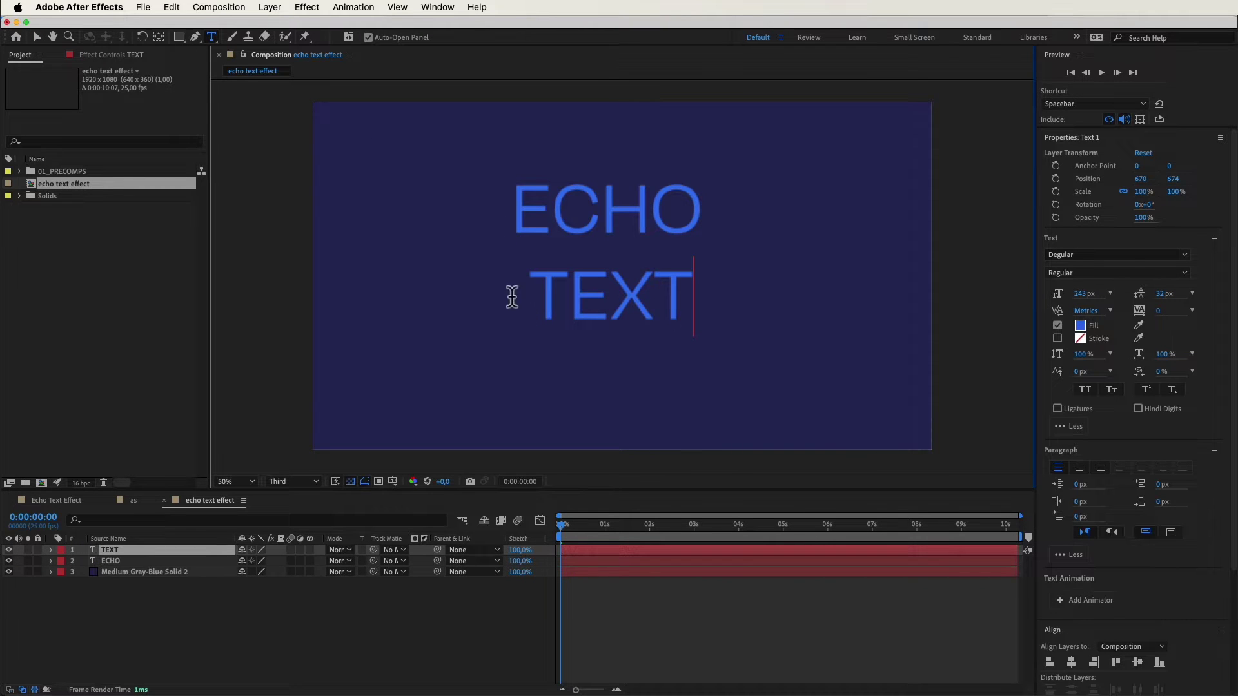
Fill both words with the eyedropped background colour and add a blue stroke, scrubbed thicker.
{"action": "left_click", "coordinate": [38, 38]}
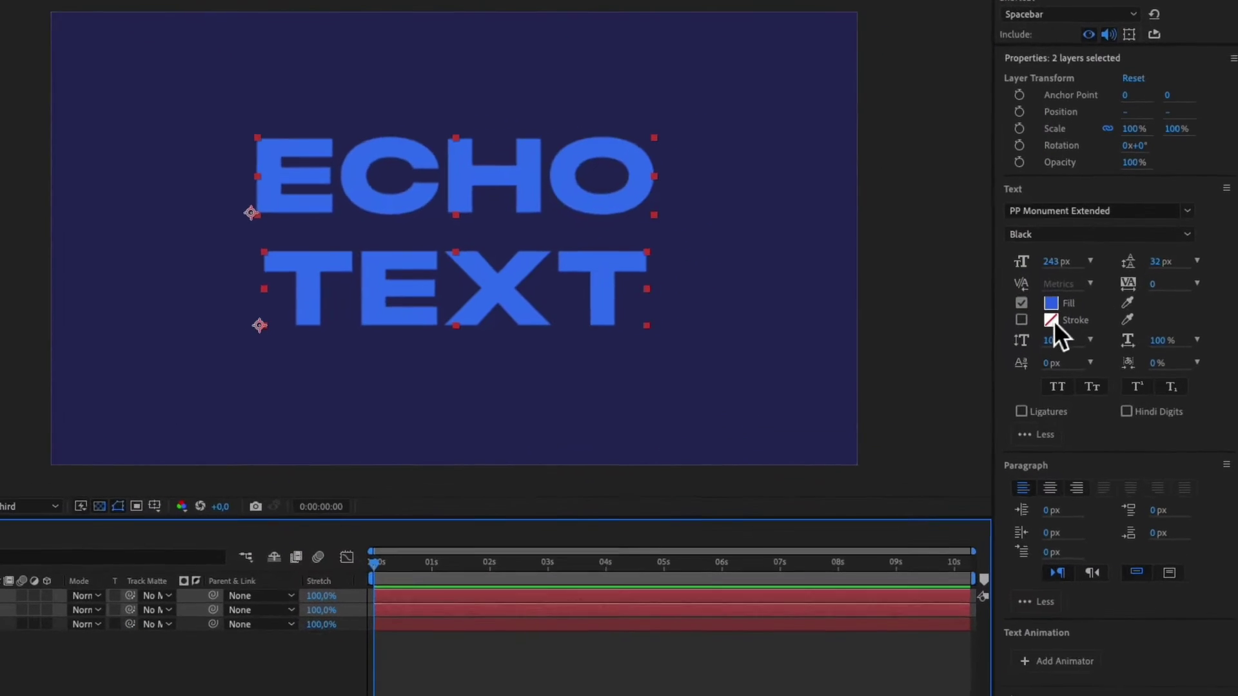
{"action": "left_click", "coordinate": [1127, 302]}
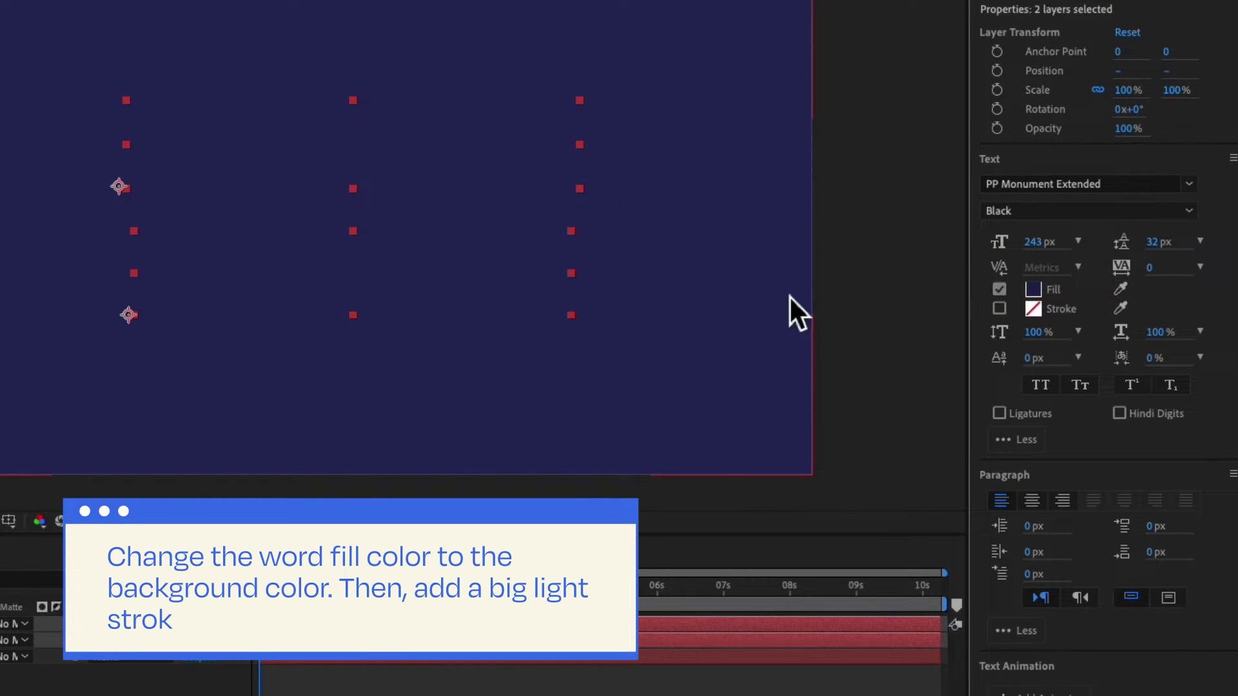
{"action": "left_click", "coordinate": [999, 308]}
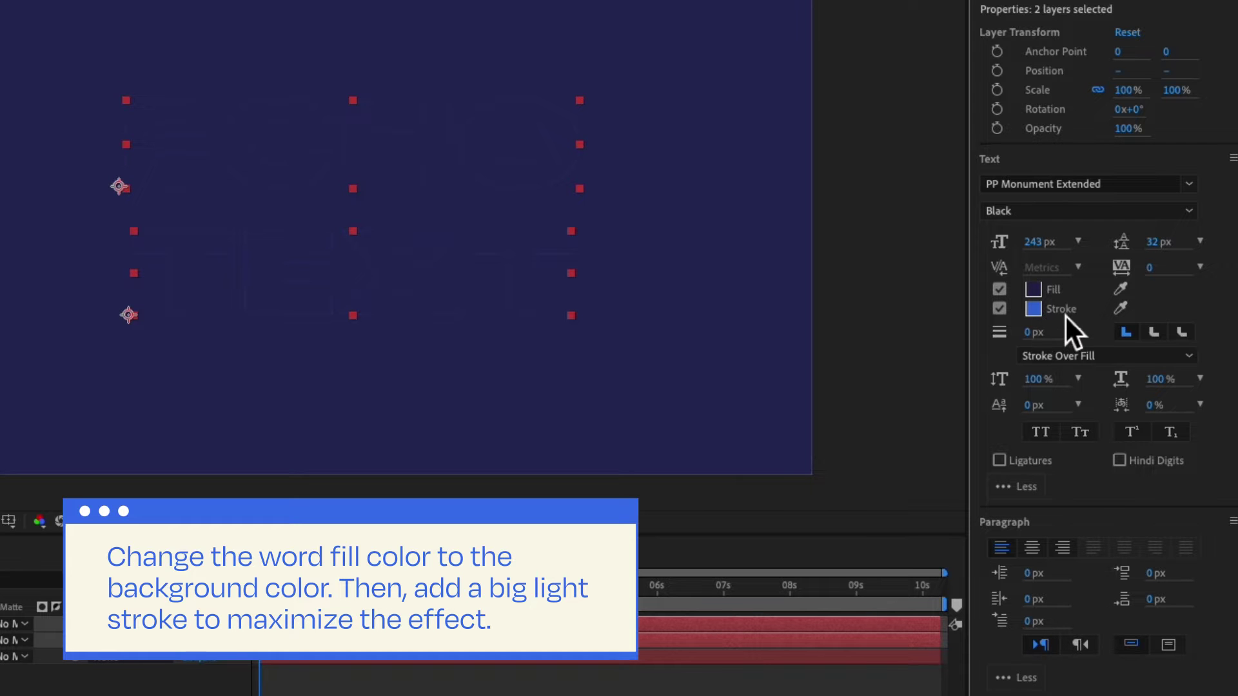
{"action": "left_click_drag", "start_coordinate": [1034, 335], "coordinate": [1044, 336]}
{"action": "left_click_drag", "start_coordinate": [1044, 336], "coordinate": [1048, 335]}
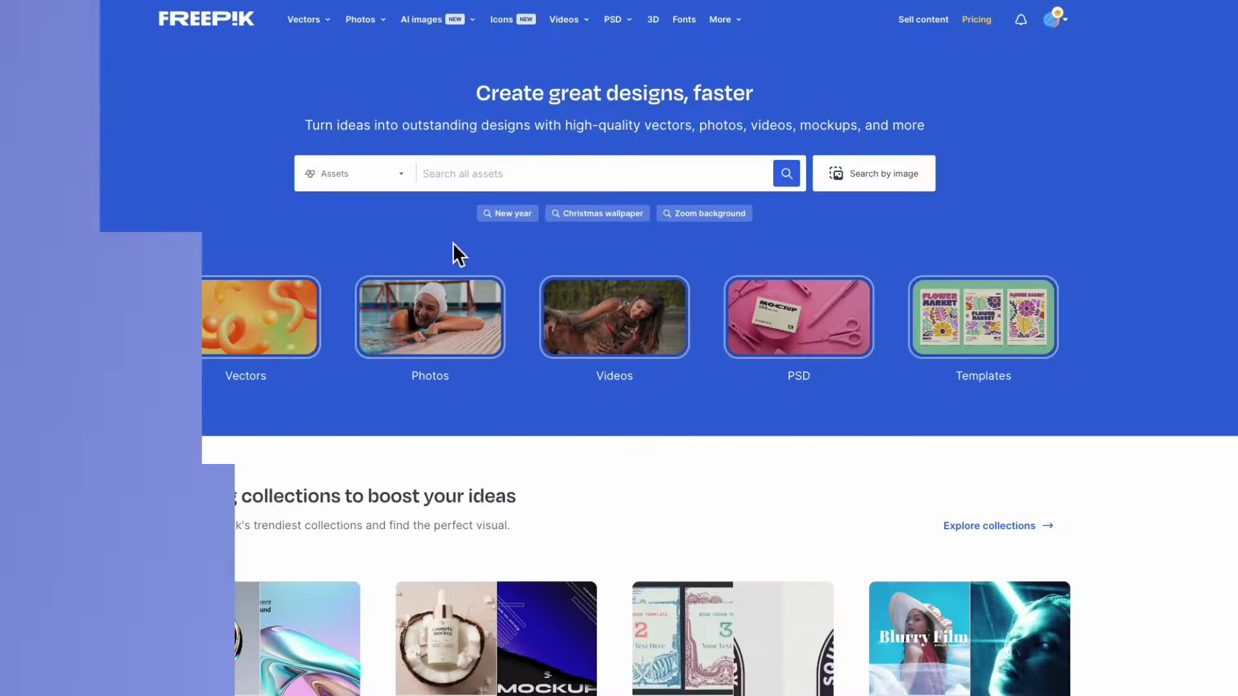
Search Freepik for 'bold text'.
{"action": "left_click", "coordinate": [501, 174]}
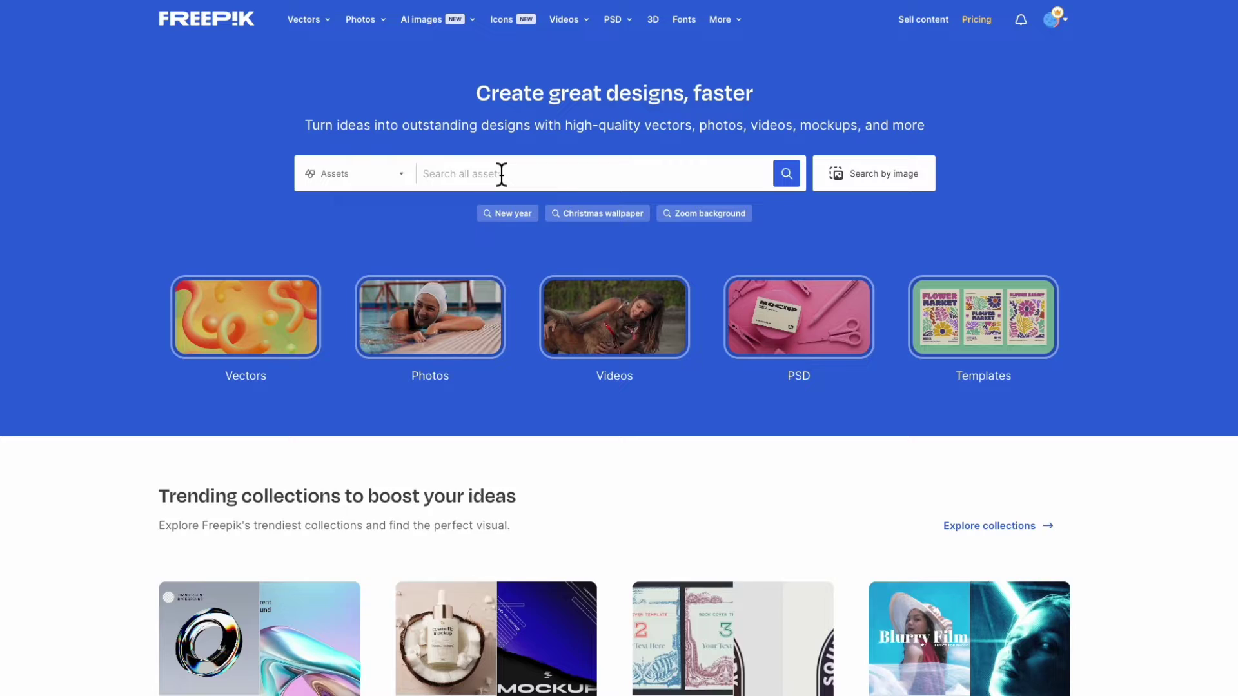
{"action": "type", "text": "bold text"}
{"action": "key", "text": "Return"}
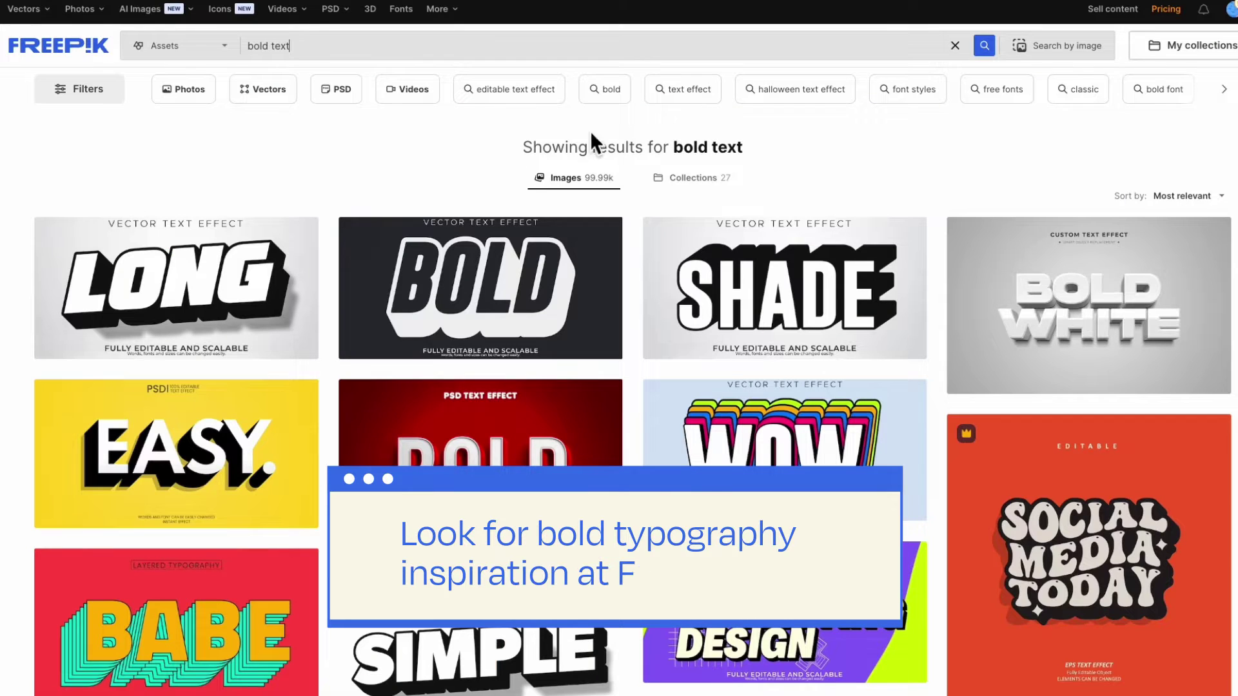
Browse the bold typography results, then select the ECHO layer back in After Effects.
{"action": "scroll", "coordinate": [826, 141], "scroll_direction": "down", "scroll_amount": 5}
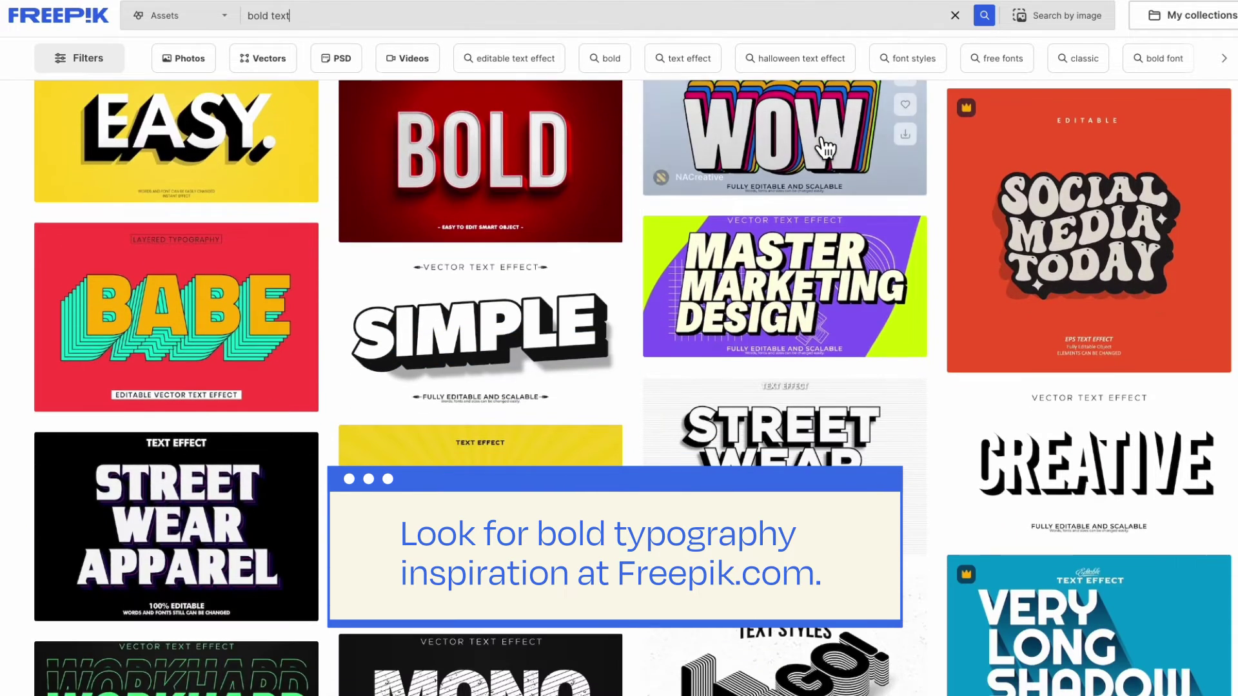
{"action": "scroll", "coordinate": [826, 148], "scroll_direction": "down", "scroll_amount": 2}
{"action": "scroll", "coordinate": [934, 228], "scroll_direction": "down", "scroll_amount": 2}
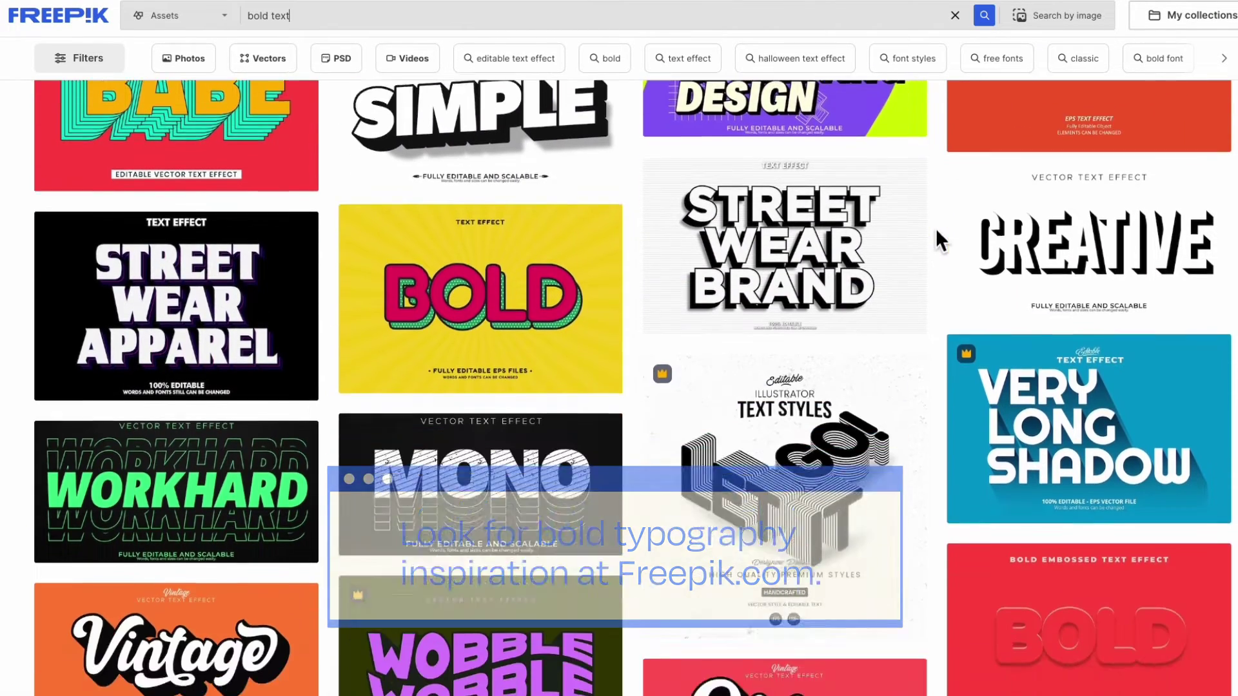
{"action": "scroll", "coordinate": [938, 227], "scroll_direction": "down", "scroll_amount": 5}
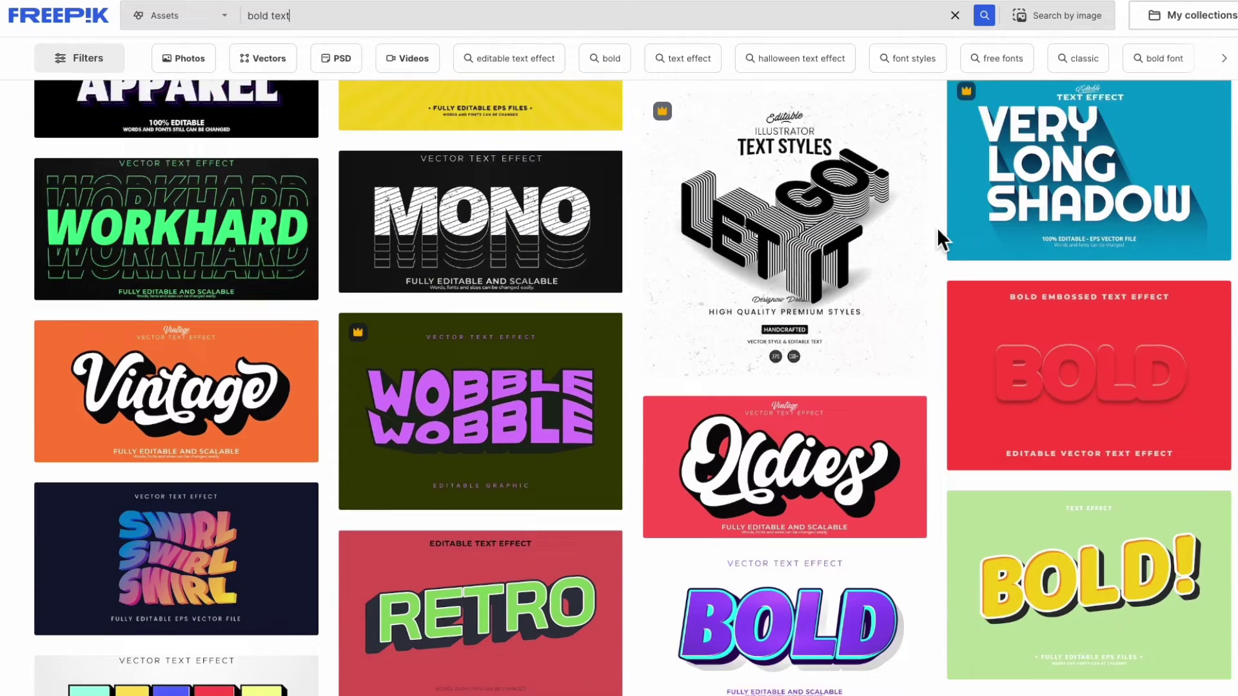
{"action": "scroll", "coordinate": [937, 226], "scroll_direction": "down", "scroll_amount": 5}
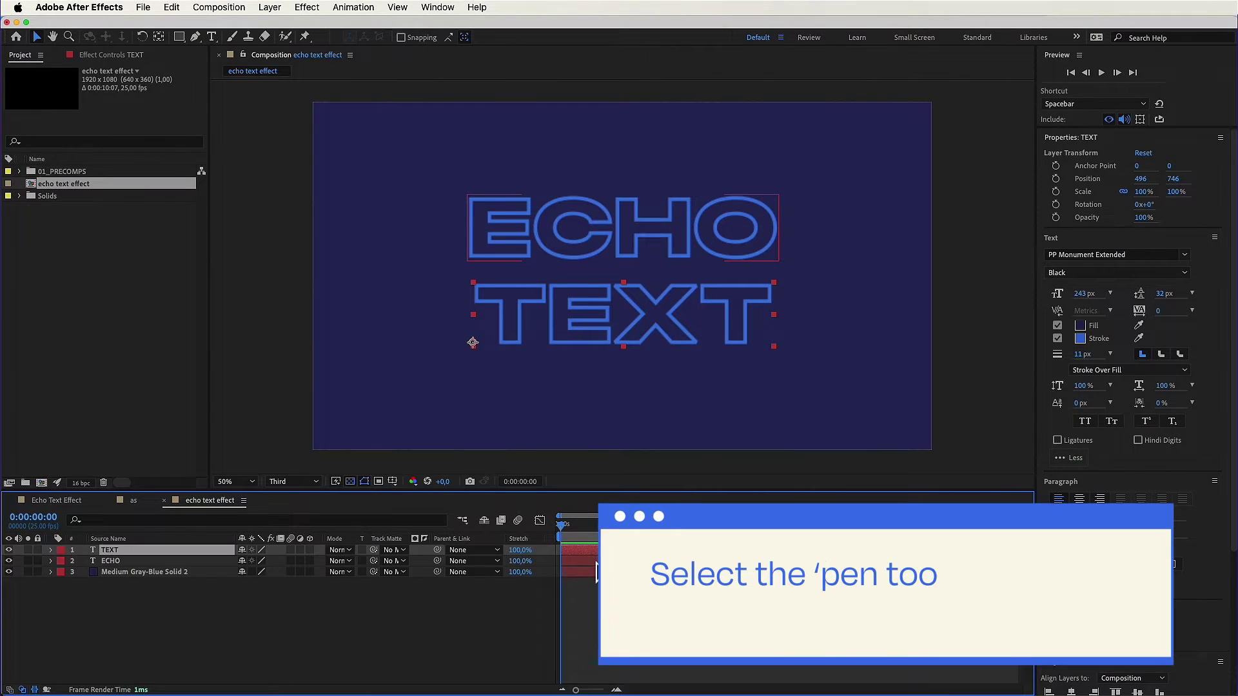
{"action": "left_click", "coordinate": [595, 560]}
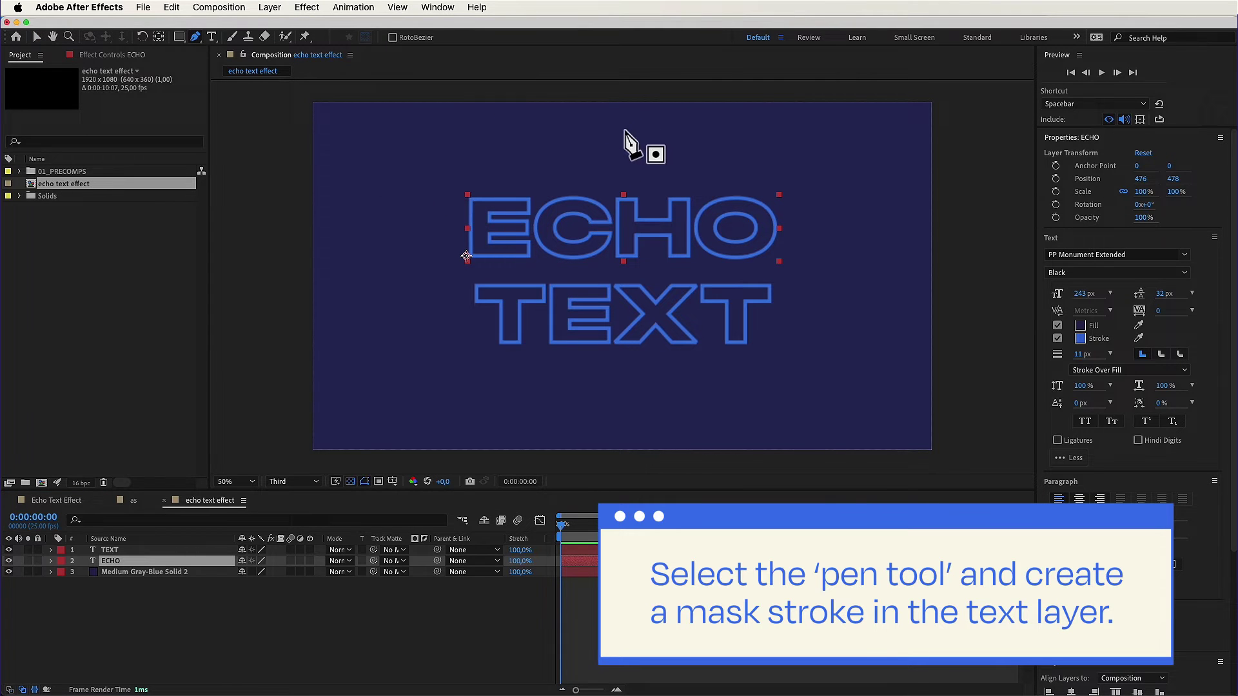
Draw a curved Pen mask path on ECHO winding from the left of the words to the top right.
{"action": "left_click", "coordinate": [597, 136]}
{"action": "left_click_drag", "start_coordinate": [430, 216], "coordinate": [404, 280]}
{"action": "left_click_drag", "start_coordinate": [440, 345], "coordinate": [454, 359]}
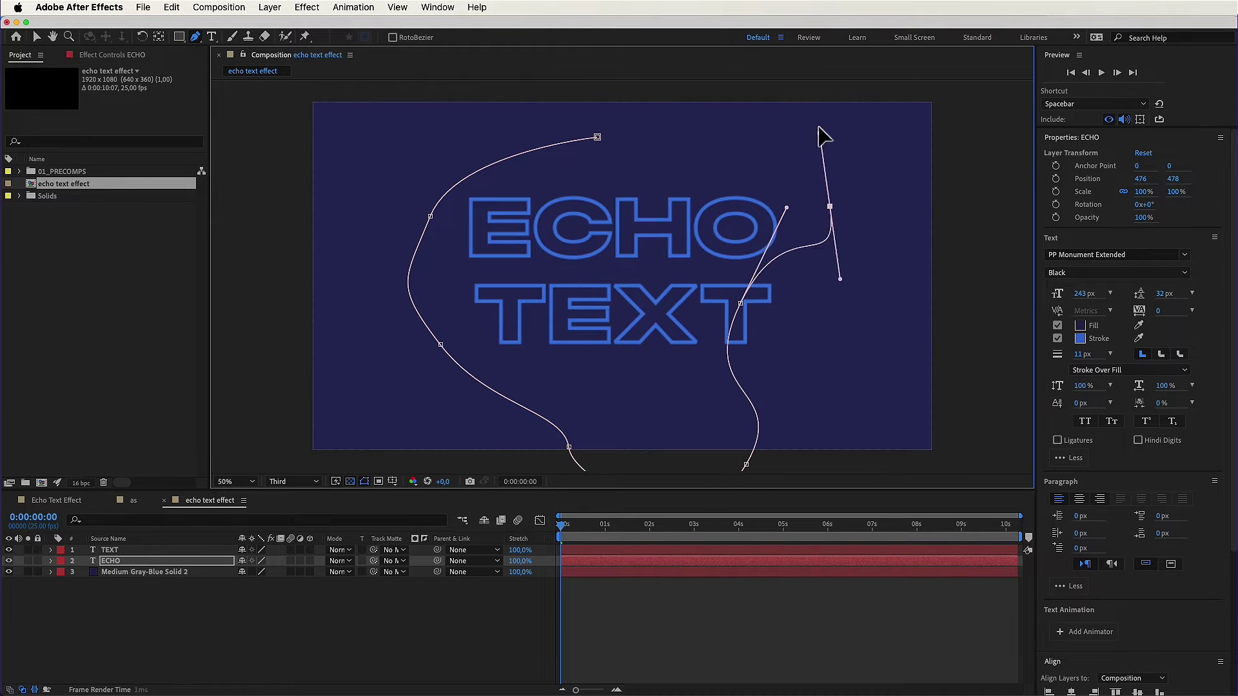
{"action": "left_click_drag", "start_coordinate": [832, 206], "coordinate": [848, 115]}
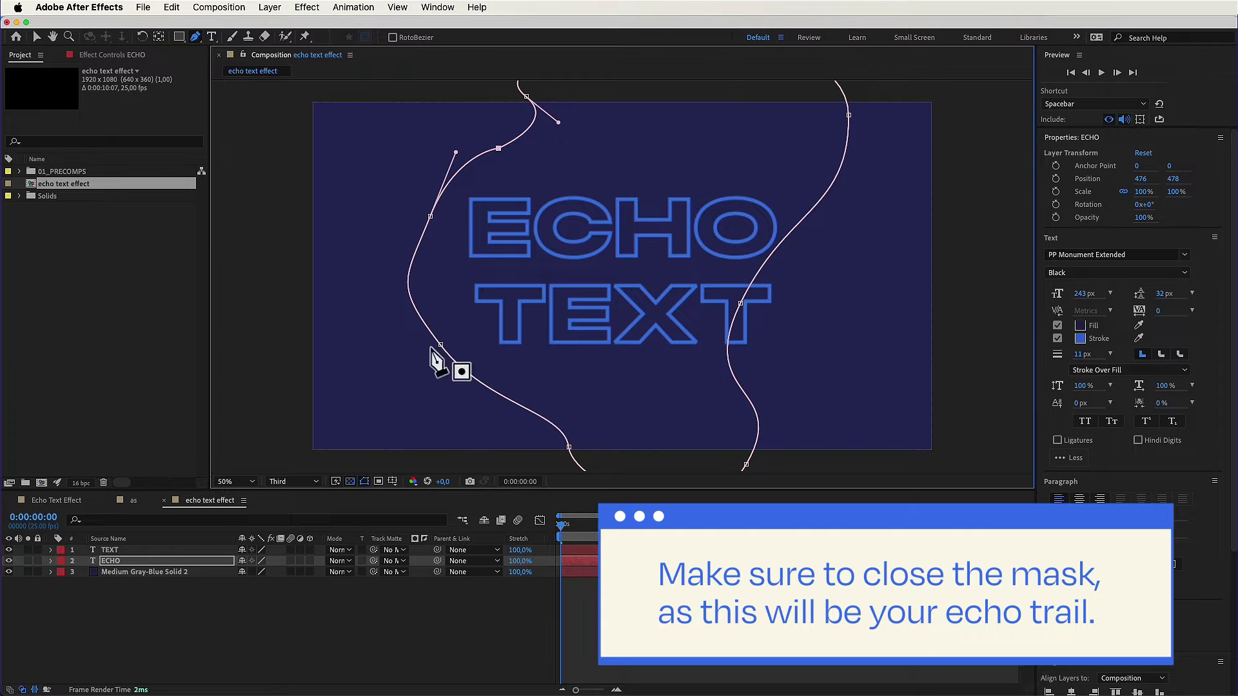
{"action": "left_click_drag", "start_coordinate": [851, 116], "coordinate": [814, 224]}
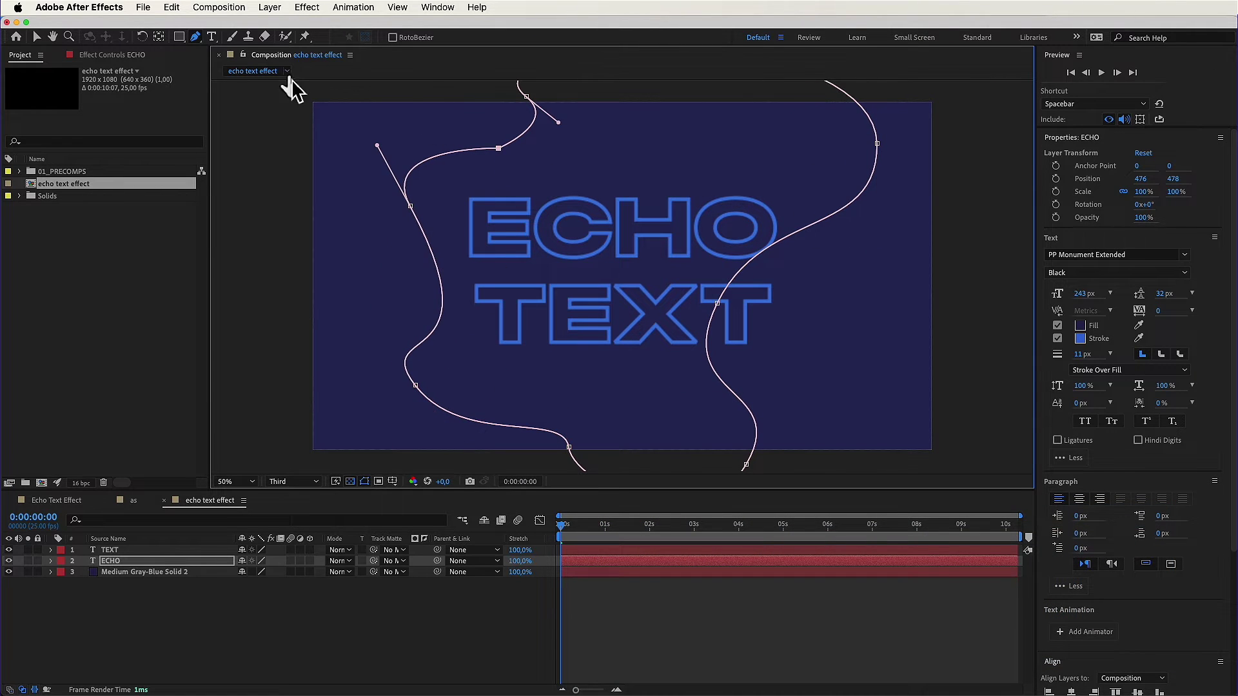
Smooth the left mask point into a flowing curve with Convert Vertex, then return to the Selection tool.
{"action": "left_click", "coordinate": [196, 37]}
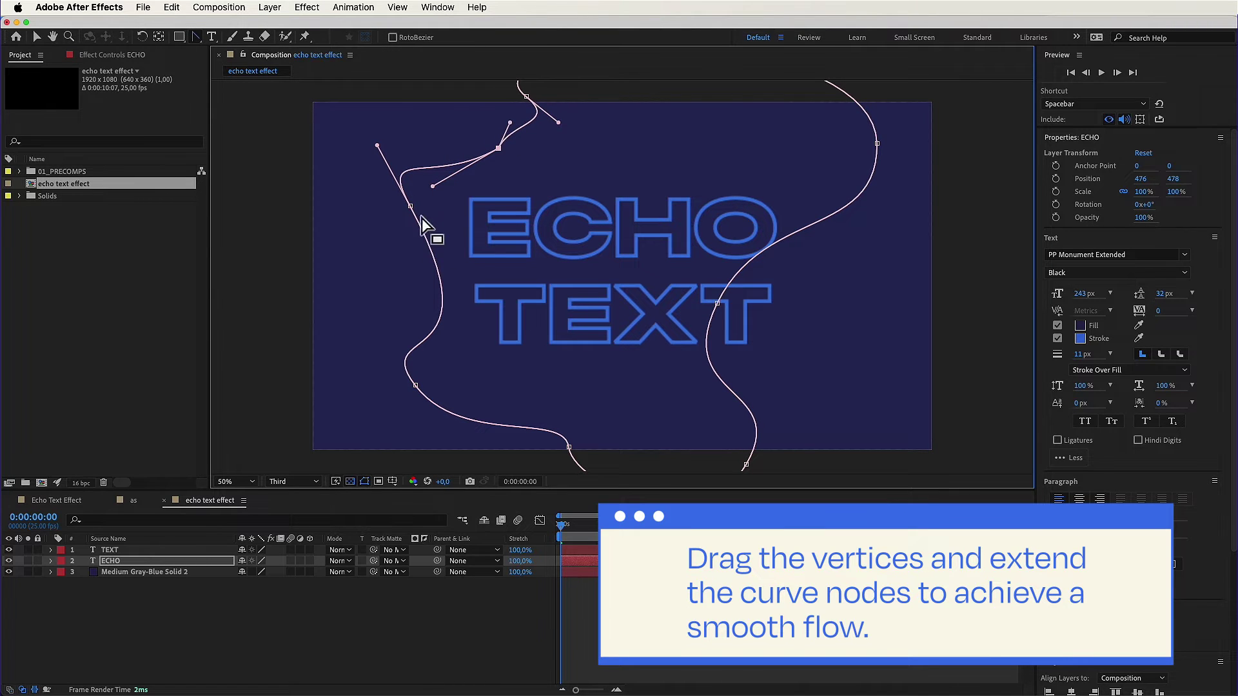
{"action": "left_click_drag", "start_coordinate": [411, 206], "coordinate": [407, 222]}
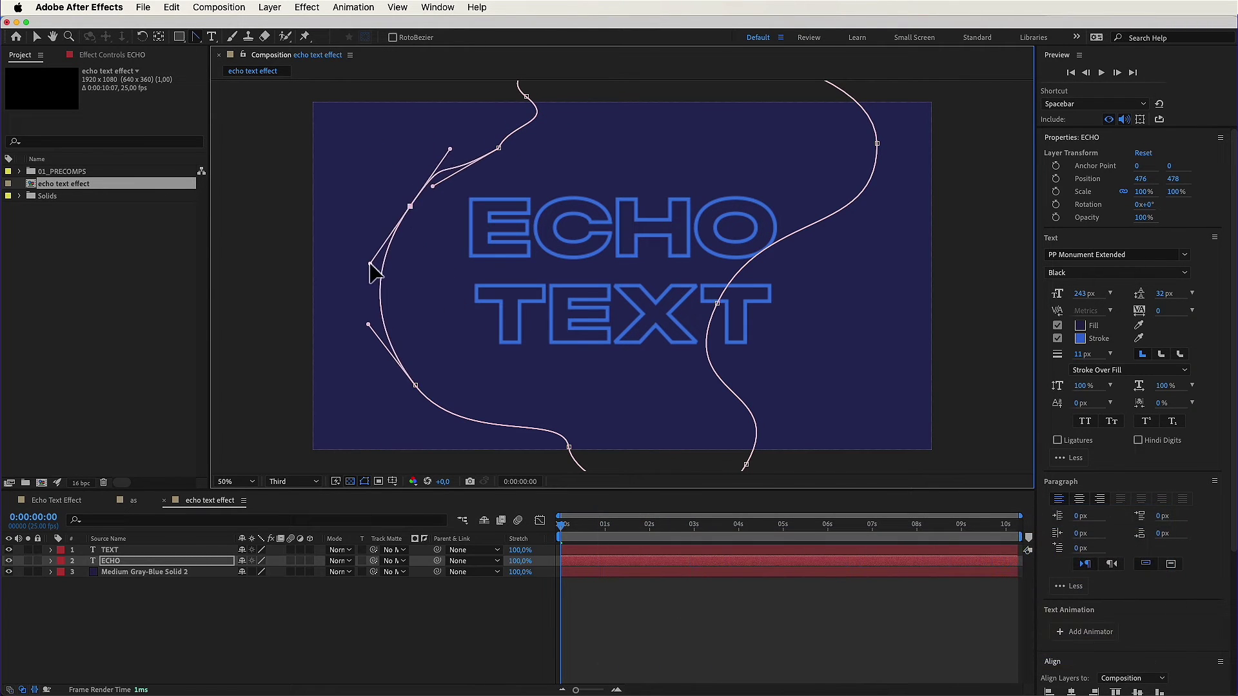
{"action": "key", "text": "v"}
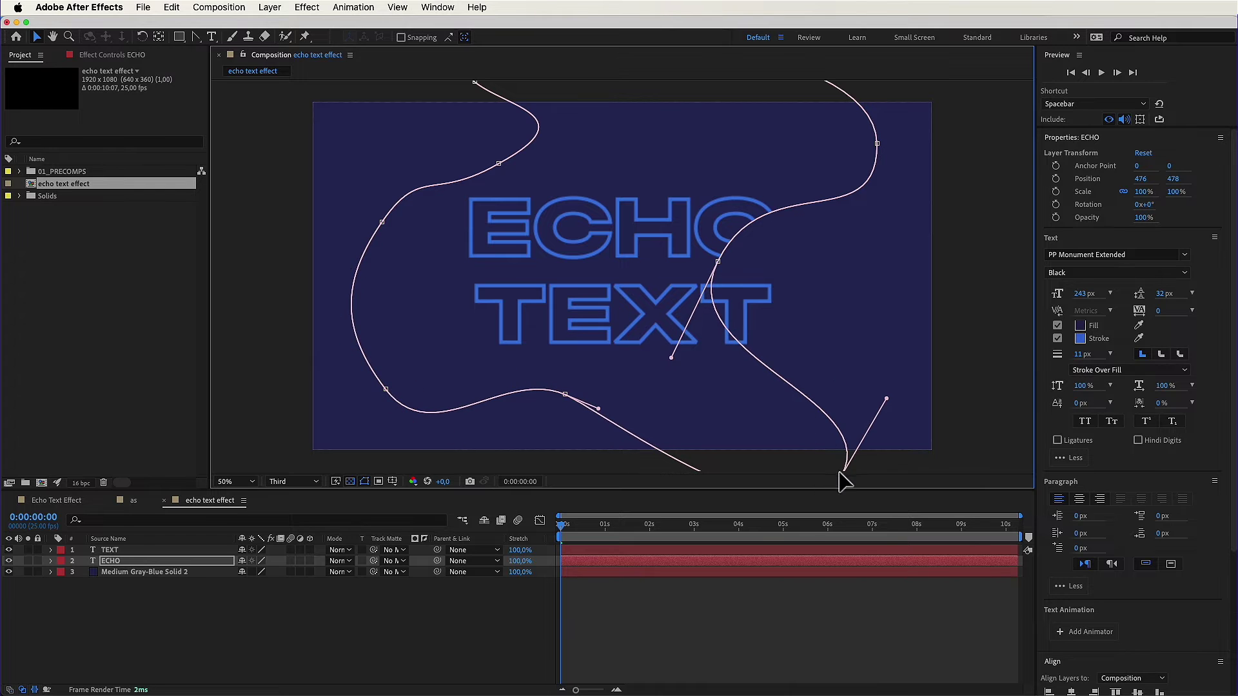
Switch ECHO's Mask 1 mode from Add to None, copy its Mask Path, and reselect ECHO.
{"action": "left_click", "coordinate": [51, 561]}
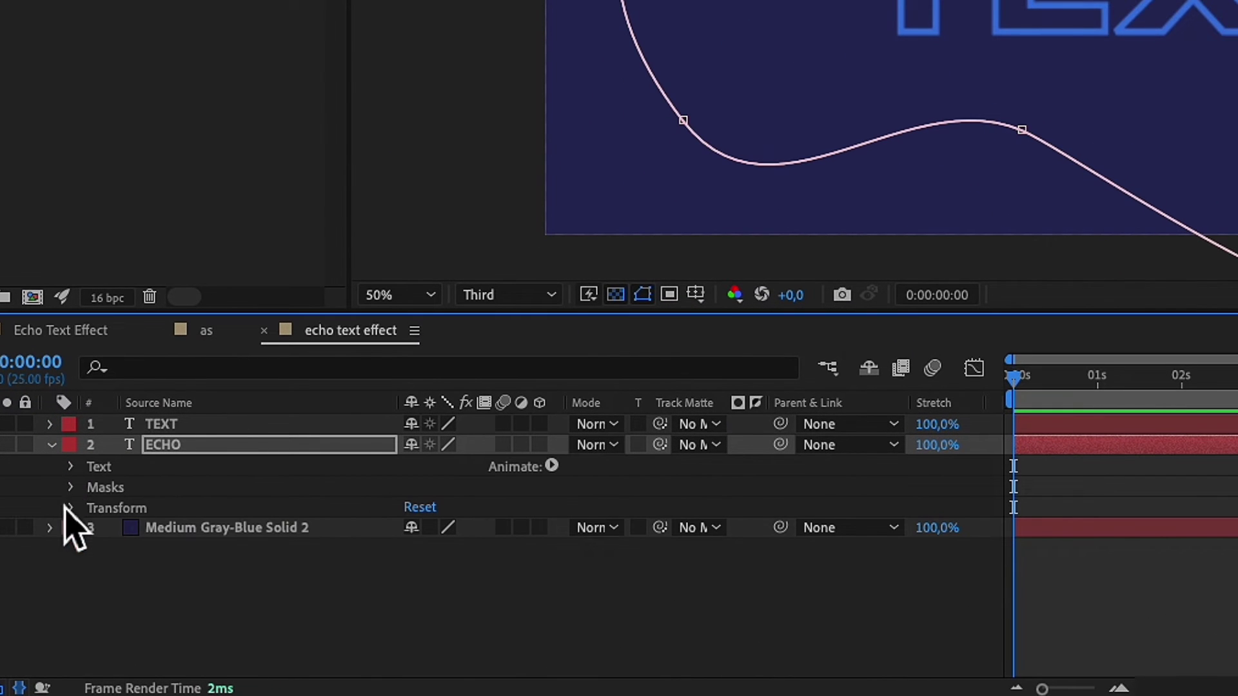
{"action": "left_click", "coordinate": [71, 488]}
{"action": "left_click", "coordinate": [94, 508]}
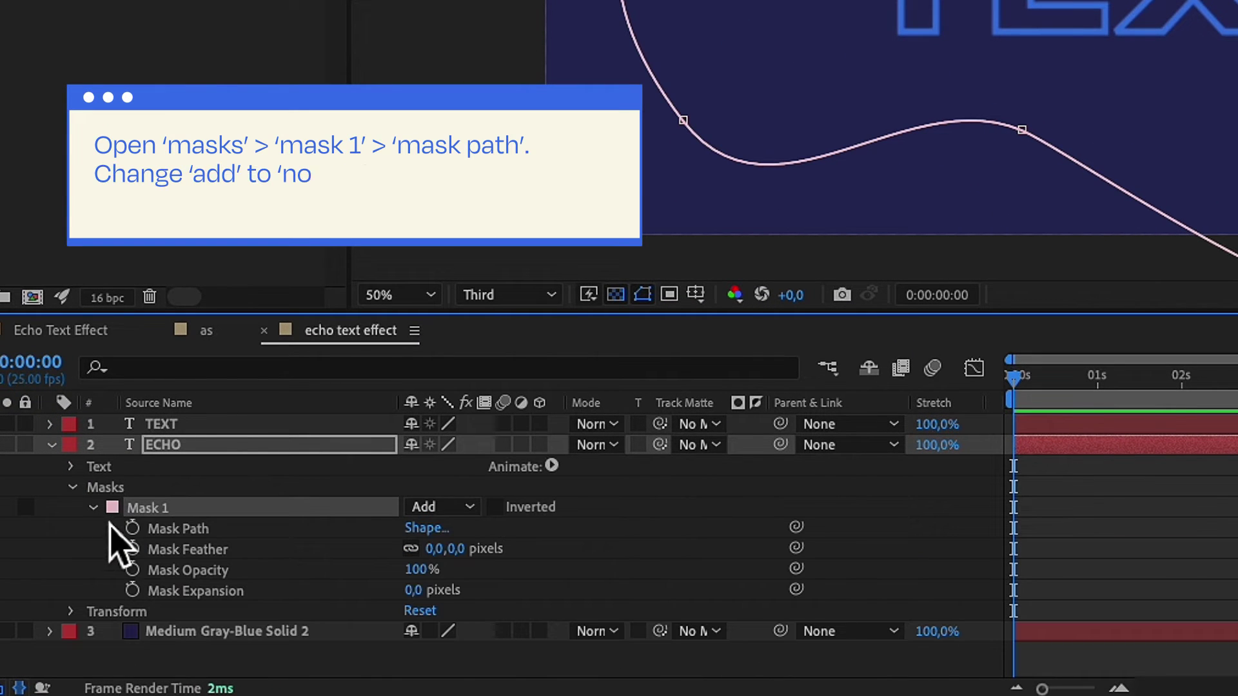
{"action": "left_click", "coordinate": [441, 507]}
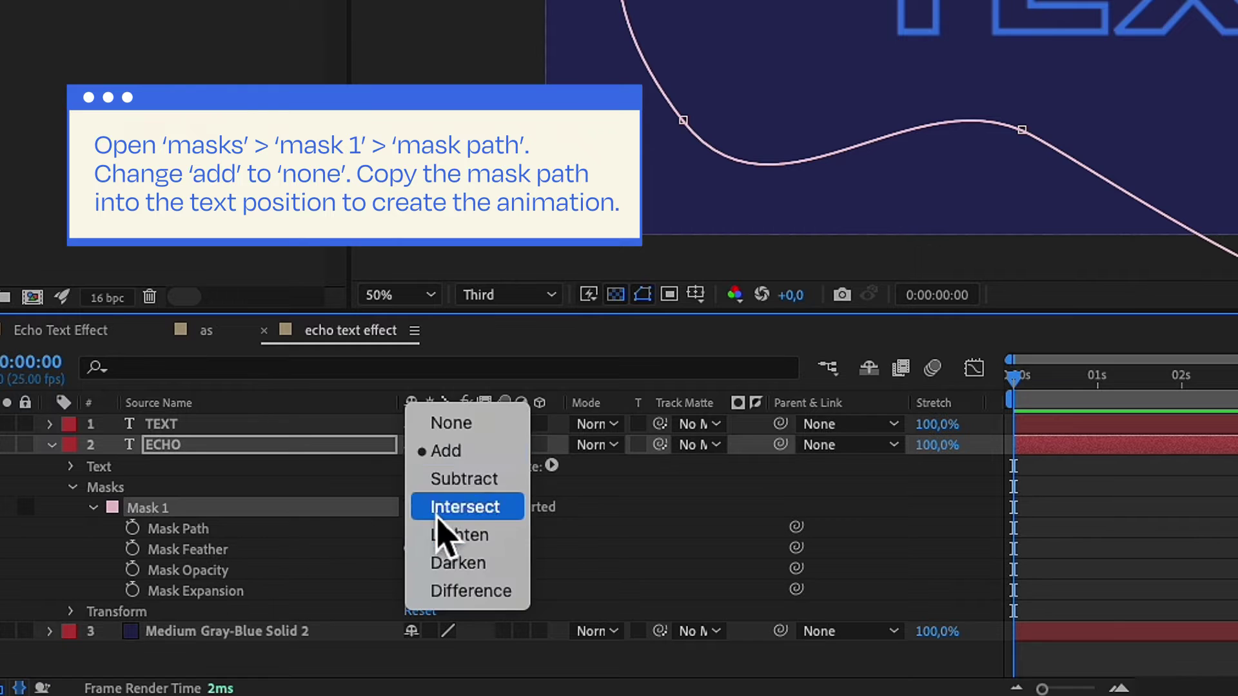
{"action": "left_click", "coordinate": [475, 427]}
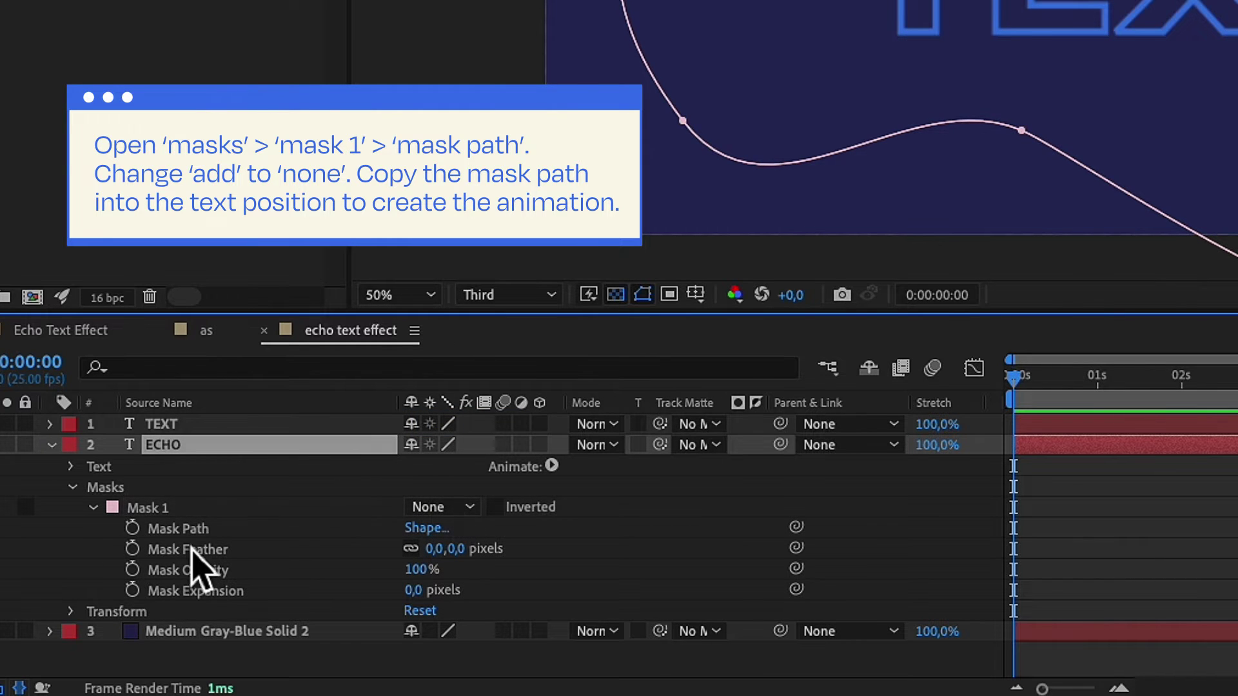
{"action": "left_click", "coordinate": [191, 534]}
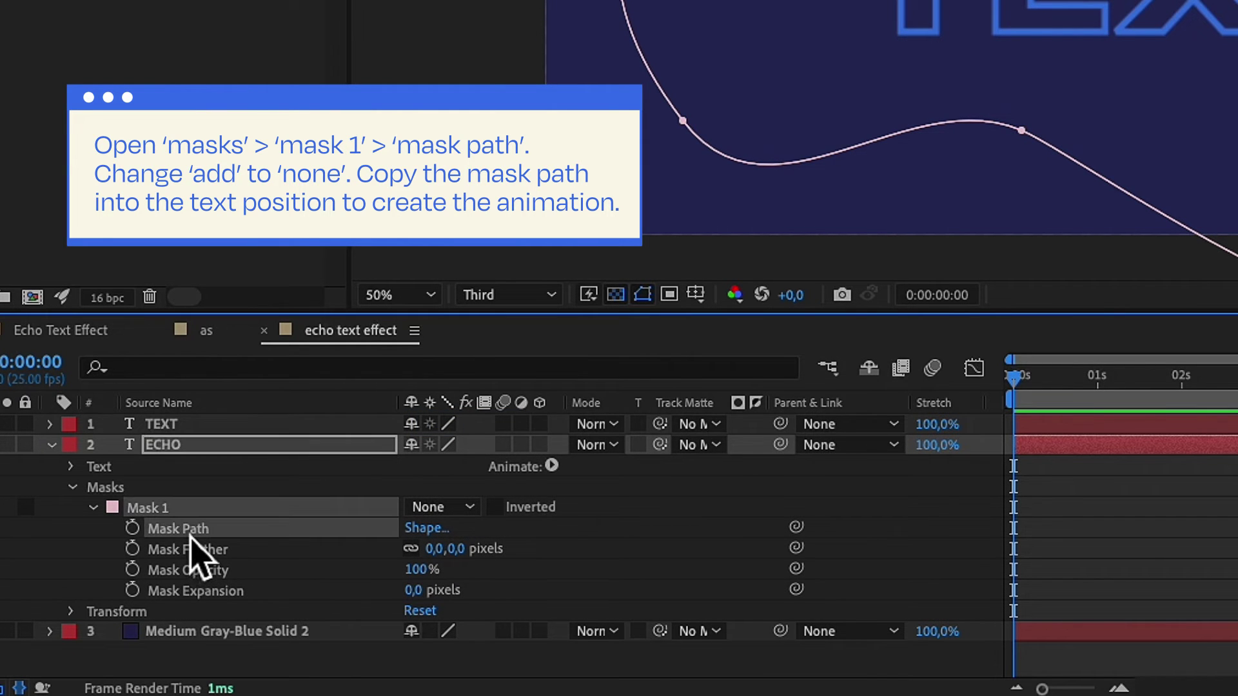
{"action": "left_click", "coordinate": [157, 451]}
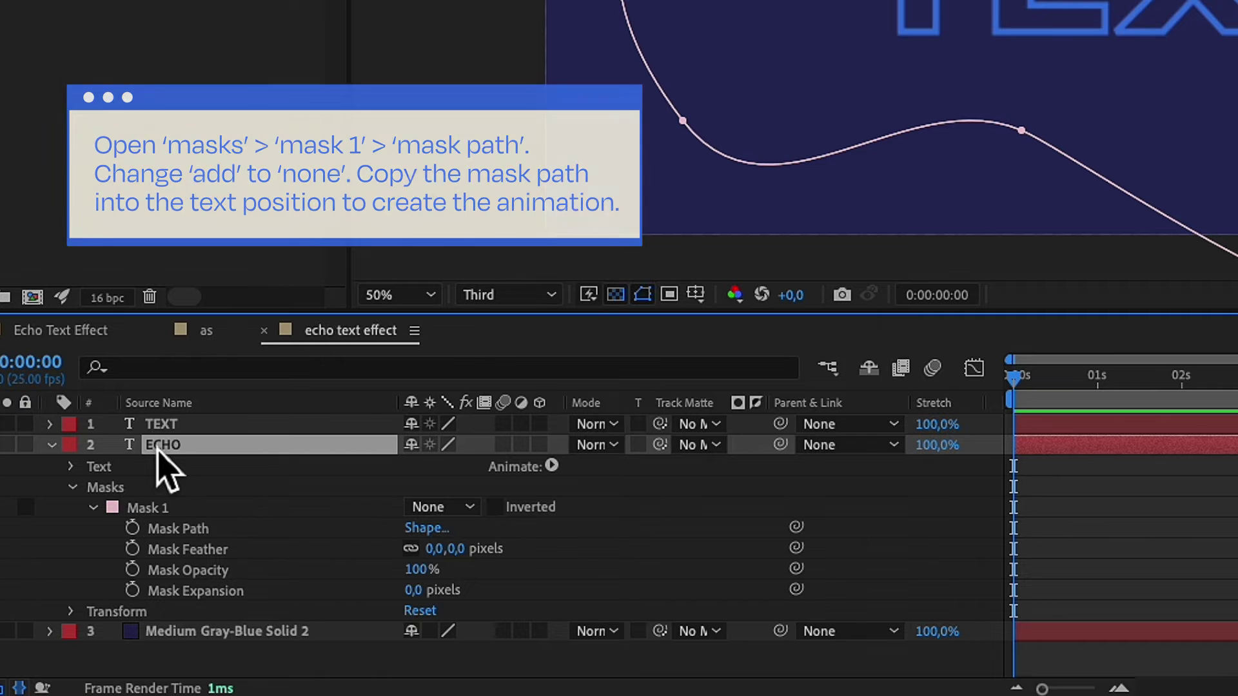
Paste the mask path into ECHO's Position and stretch the keyframes to about 7 seconds.
{"action": "key", "text": "p"}
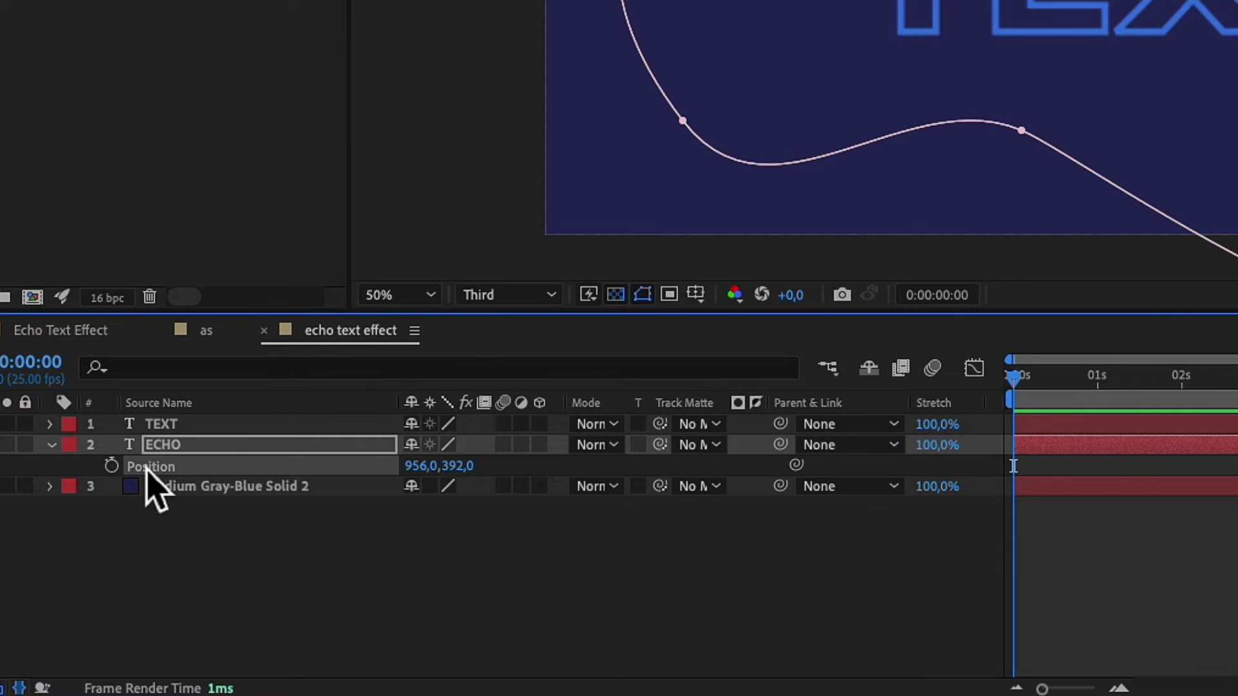
{"action": "key", "text": "ctrl+v"}
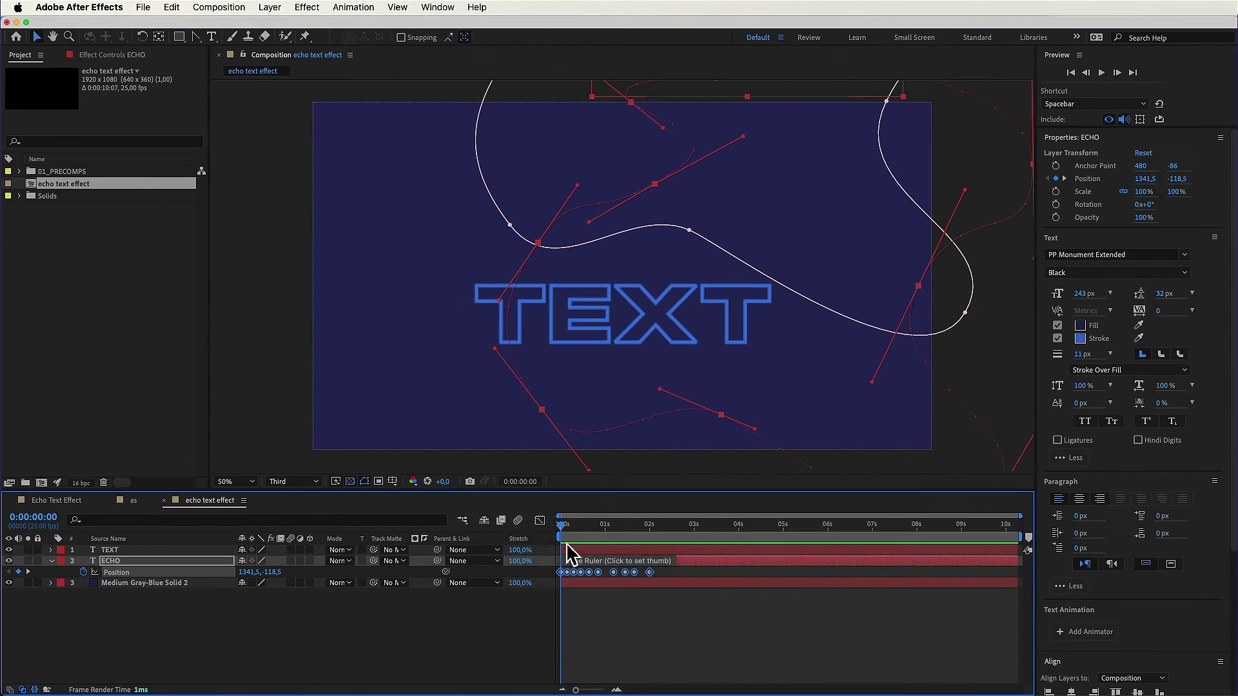
{"action": "left_click_drag", "start_coordinate": [568, 535], "coordinate": [538, 564]}
{"action": "key", "text": "cmd+z"}
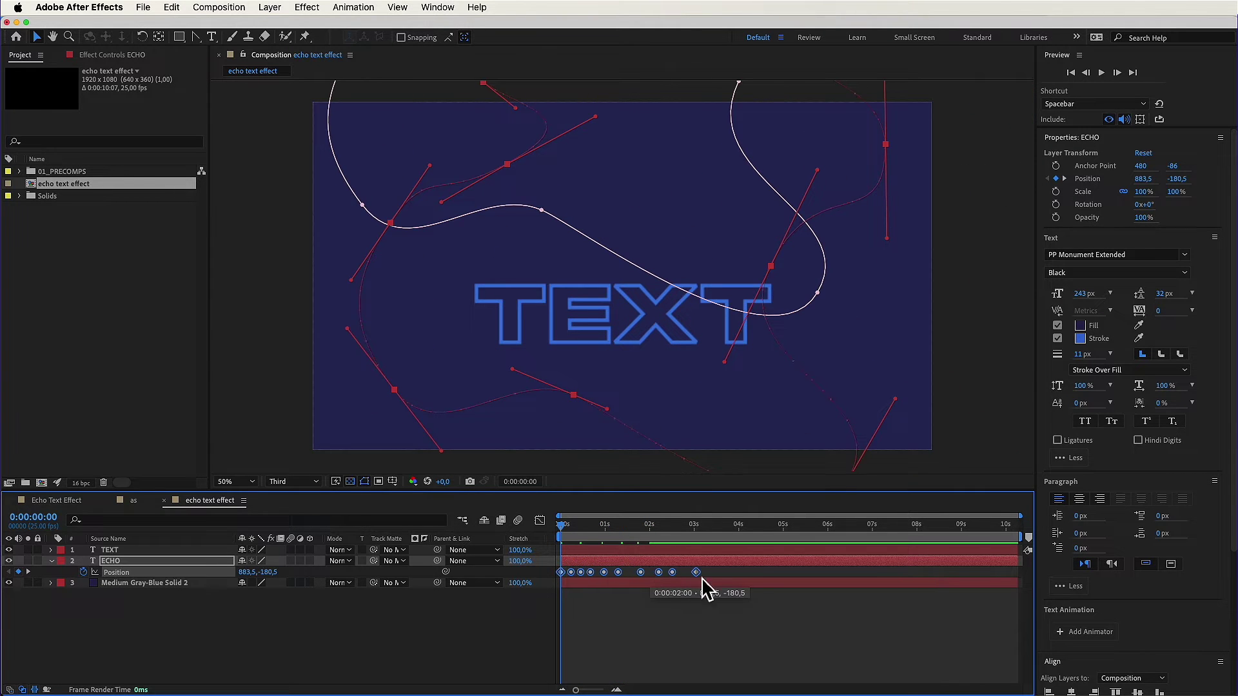
{"action": "left_click_drag", "start_coordinate": [792, 582], "coordinate": [864, 584]}
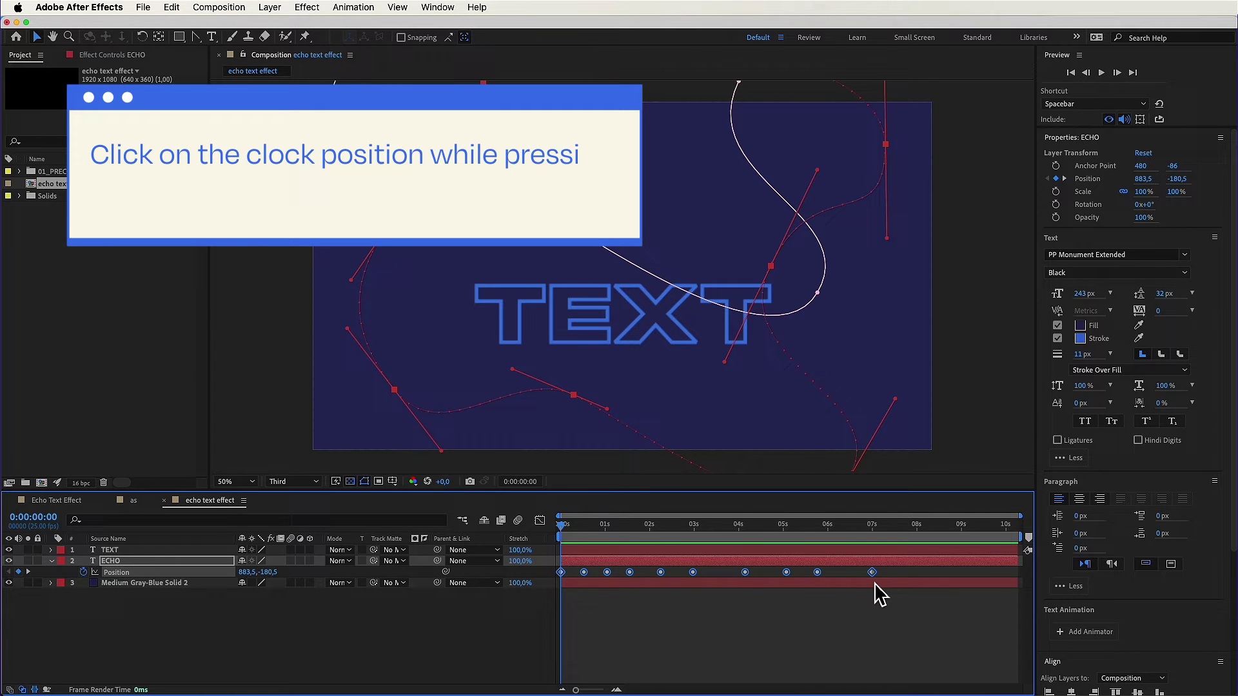
Add a loopOut() expression to ECHO's Position so the path motion cycles.
{"action": "left_click", "coordinate": [864, 619]}
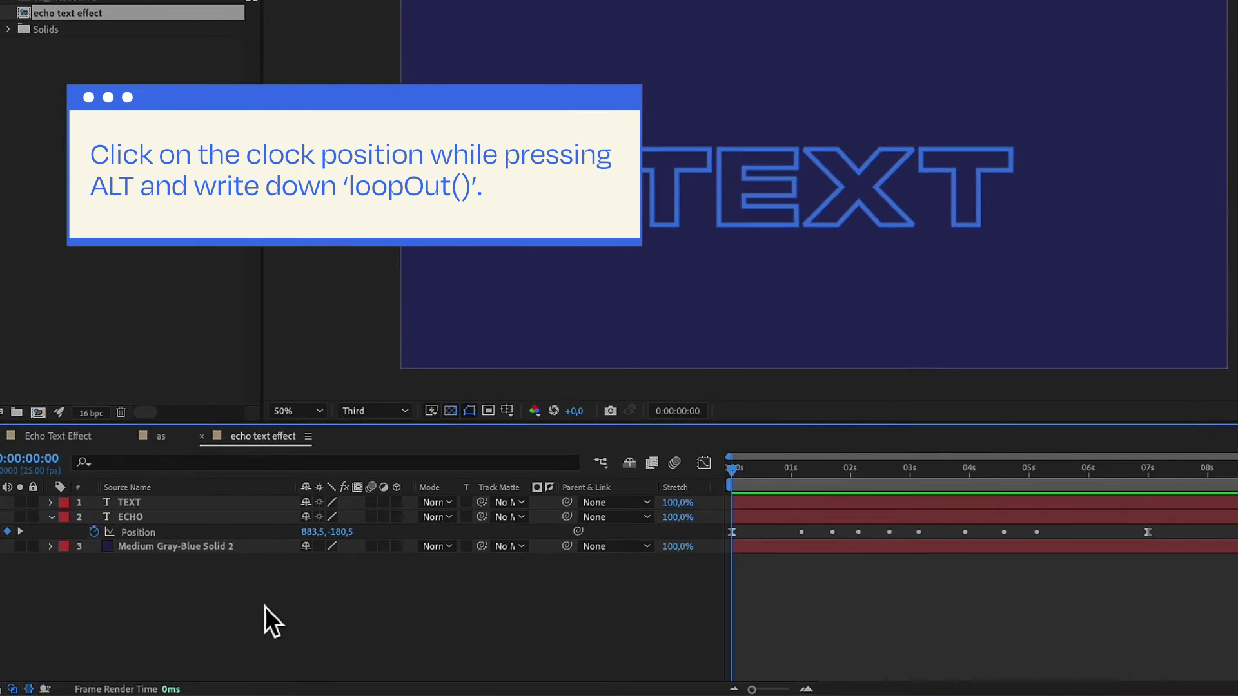
{"action": "left_click", "coordinate": [103, 497], "text": "alt"}
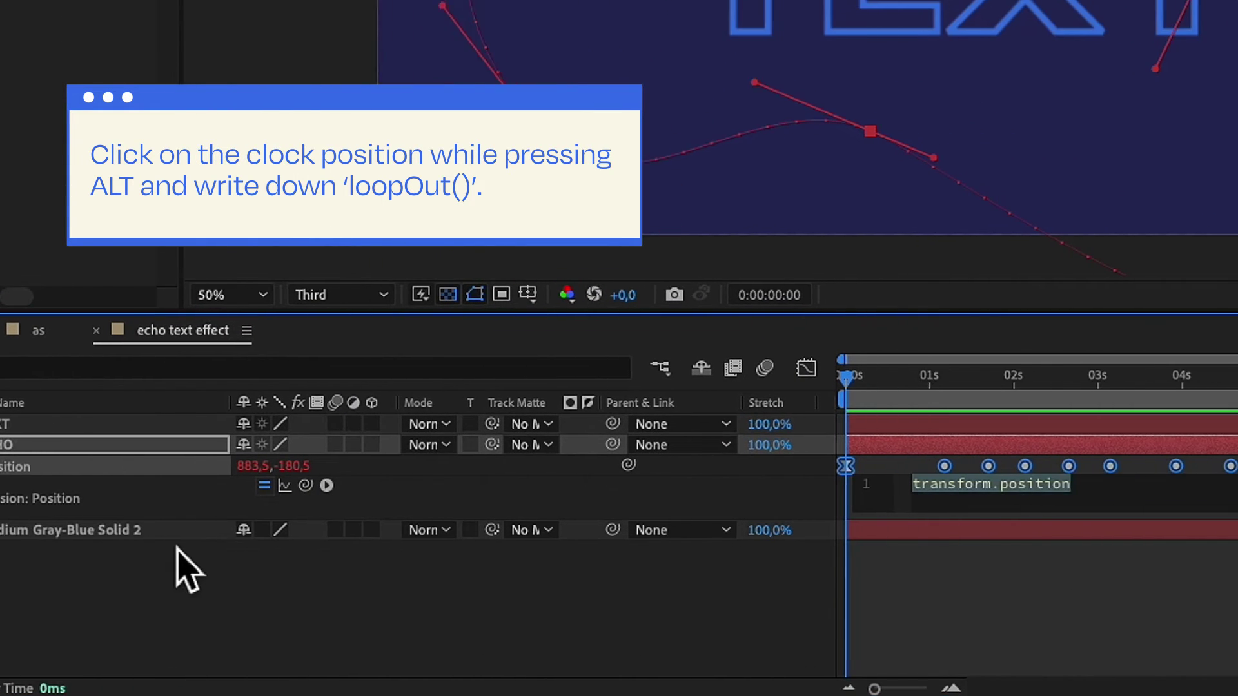
{"action": "type", "text": "loop"}
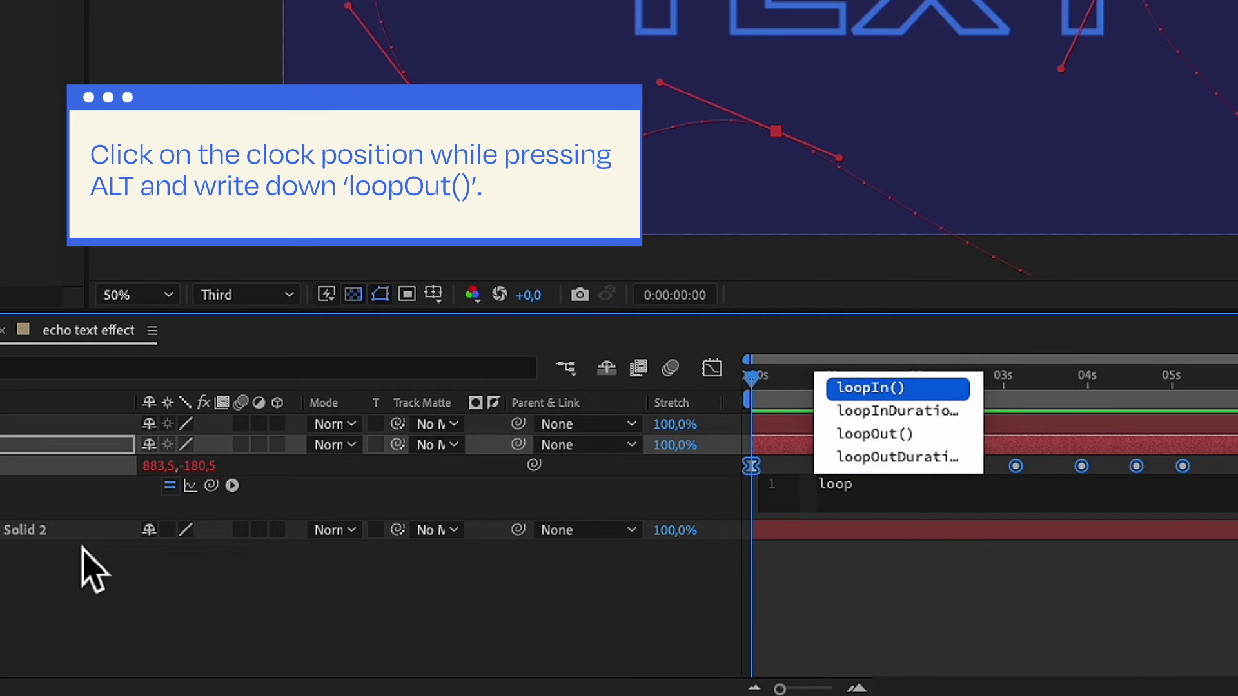
{"action": "type", "text": "O"}
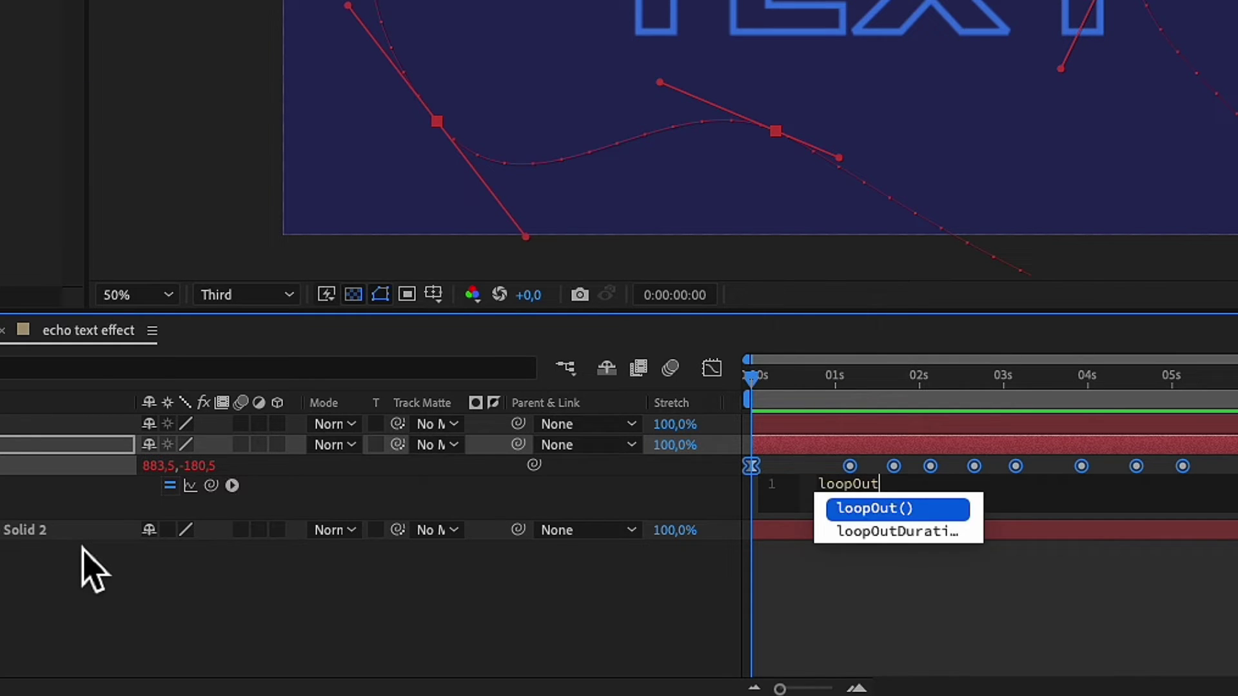
{"action": "type", "text": "ut"}
{"action": "key", "text": "Return"}
{"action": "left_click", "coordinate": [1096, 587]}
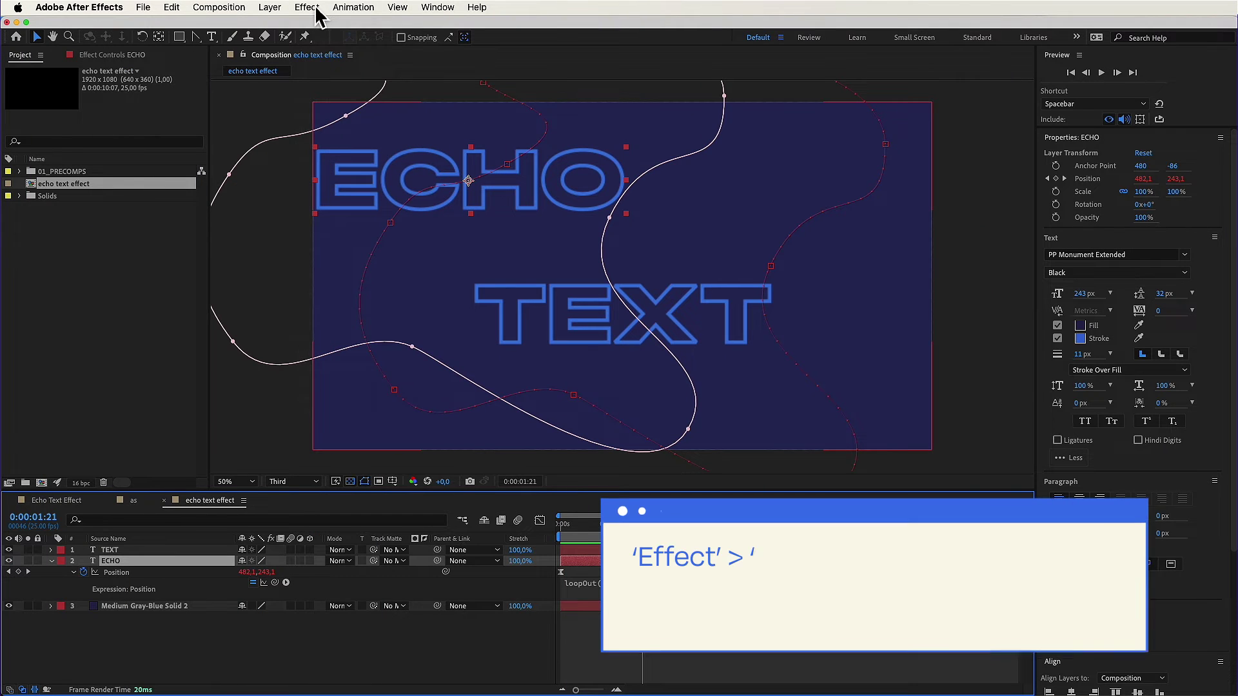
Apply the Echo effect to ECHO with 20 echoes.
{"action": "left_click", "coordinate": [318, 11]}
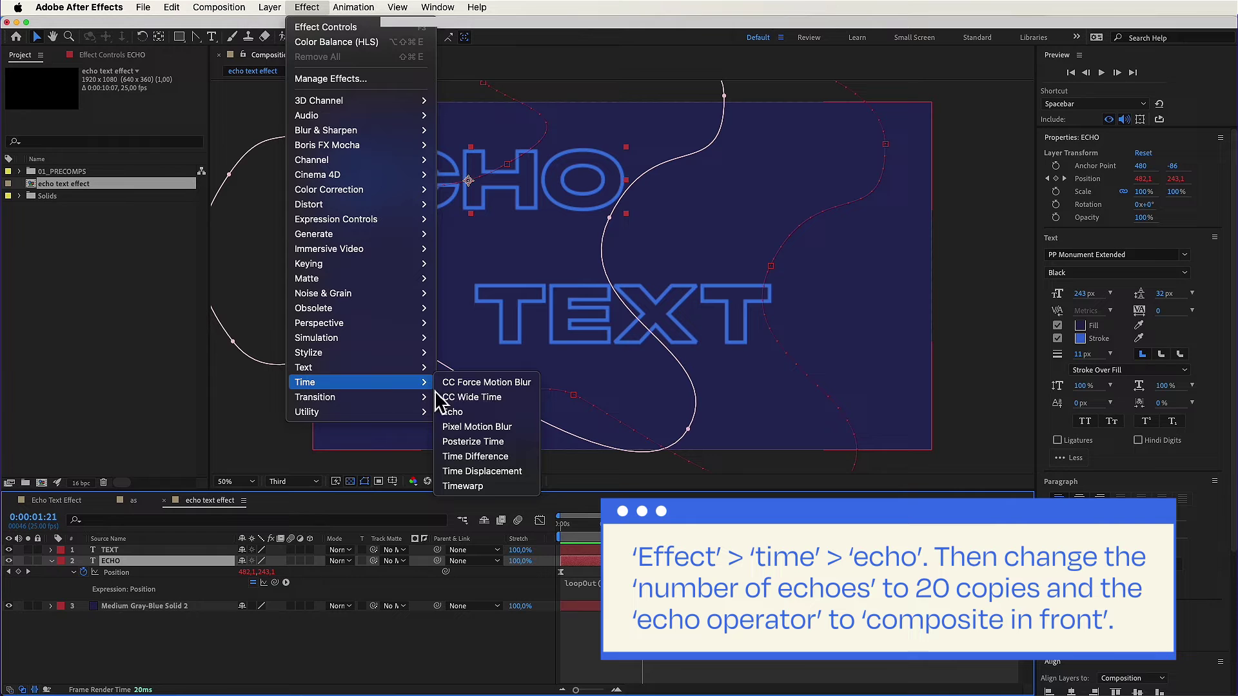
{"action": "left_click", "coordinate": [461, 414]}
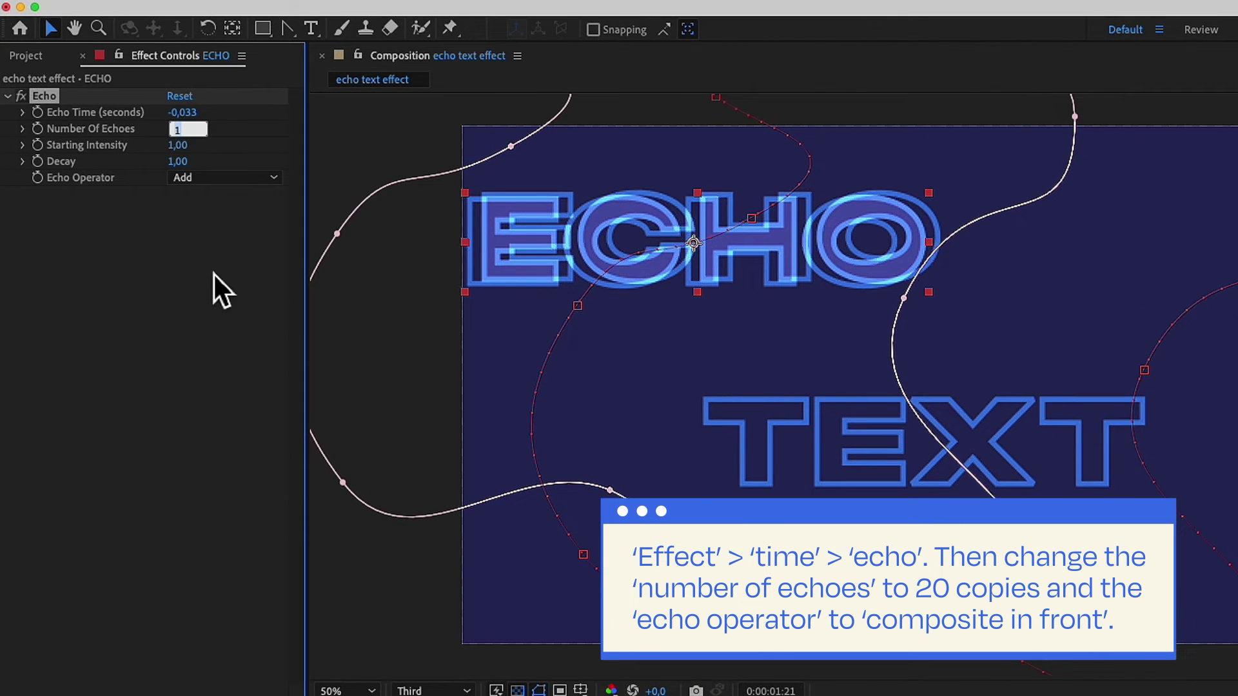
{"action": "type", "text": "20"}
{"action": "key", "text": "Return"}
Set the Echo operator to Composite In Front and decay to 0,60.
{"action": "left_click", "coordinate": [221, 183]}
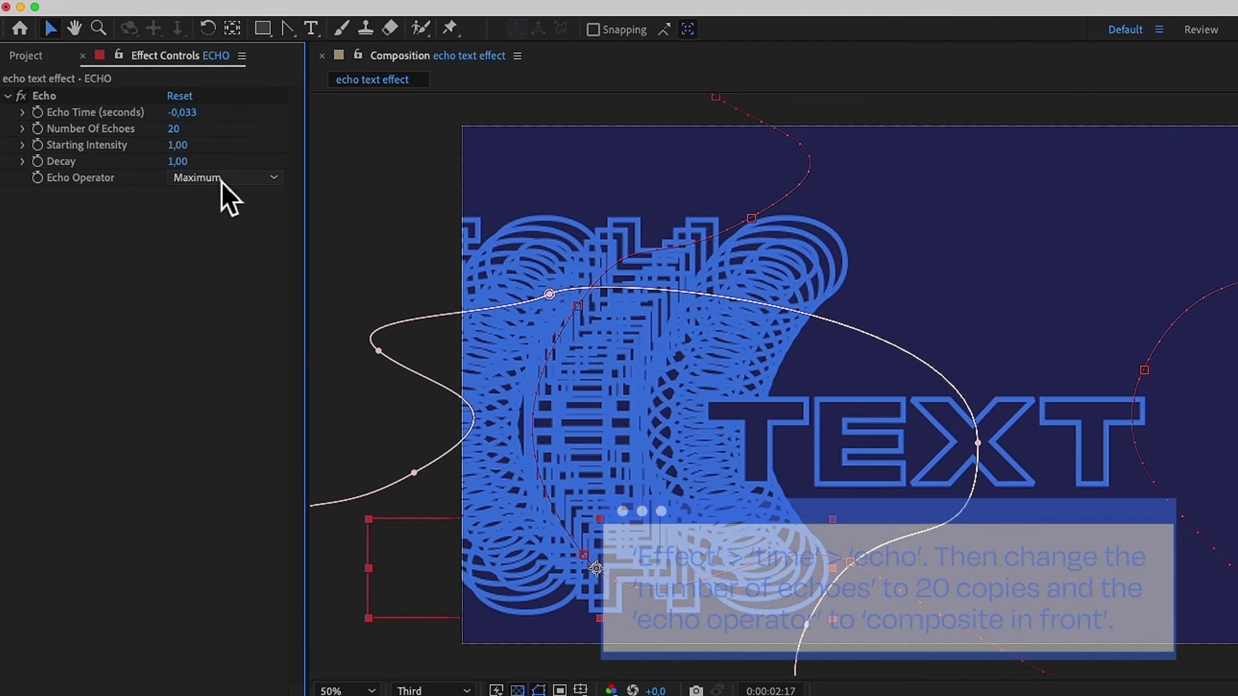
{"action": "left_click", "coordinate": [221, 180]}
{"action": "left_click", "coordinate": [228, 310]}
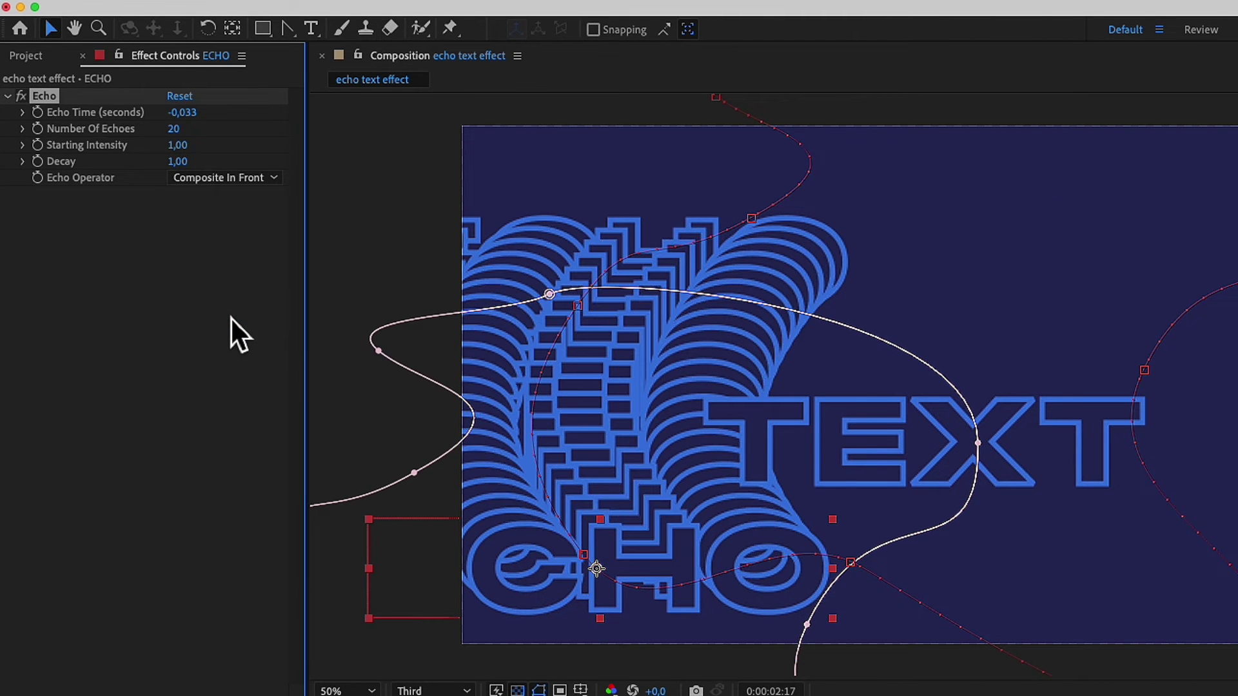
{"action": "left_click", "coordinate": [232, 315]}
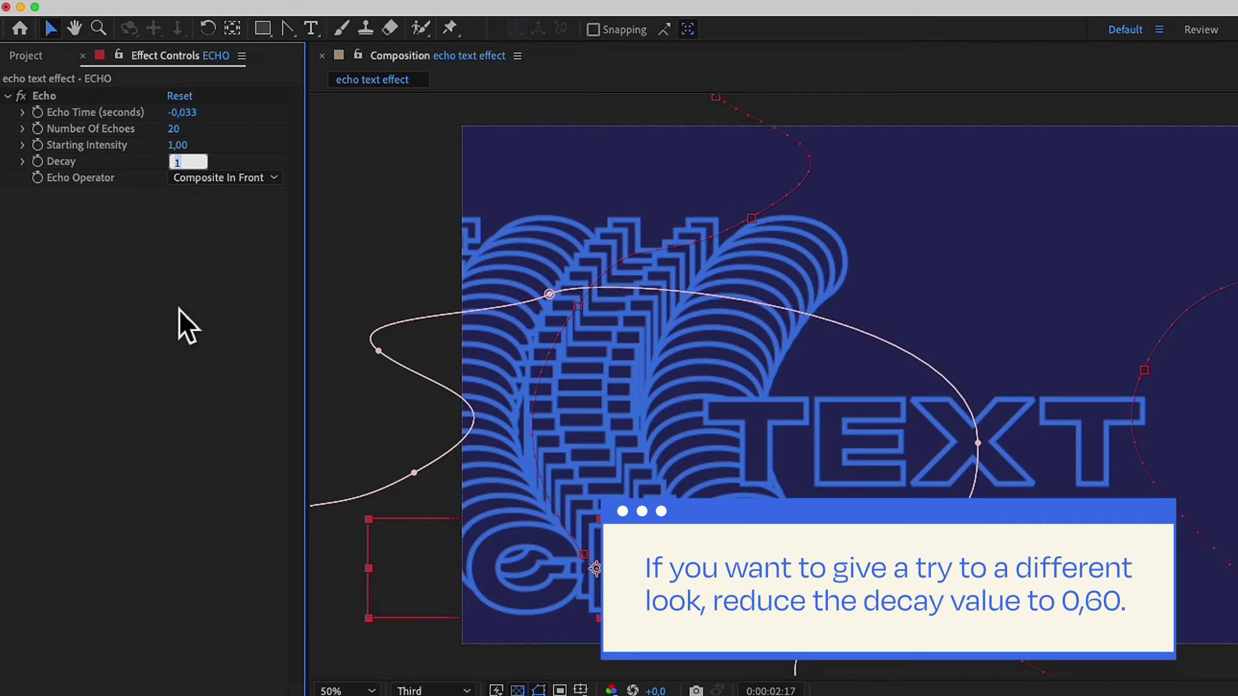
{"action": "type", "text": "0,6"}
{"action": "key", "text": "Return"}
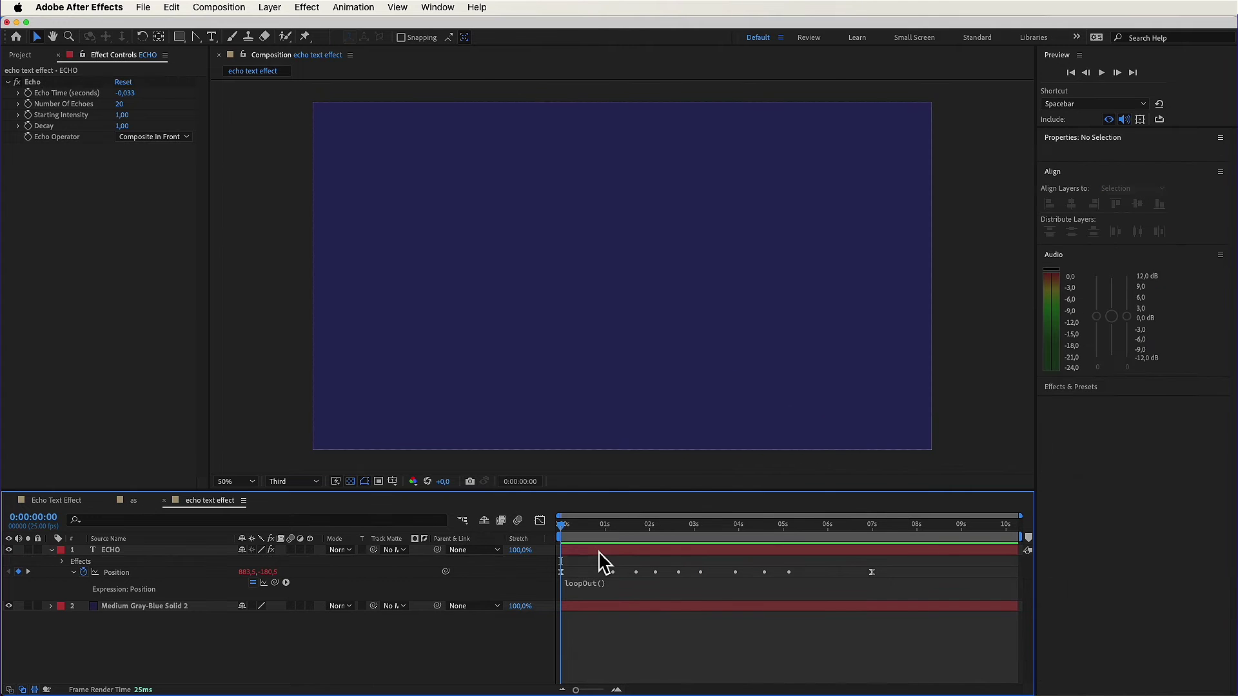
Duplicate the ECHO layer and offset the copy later in time.
{"action": "left_click", "coordinate": [600, 554]}
{"action": "key", "text": "ctrl+d"}
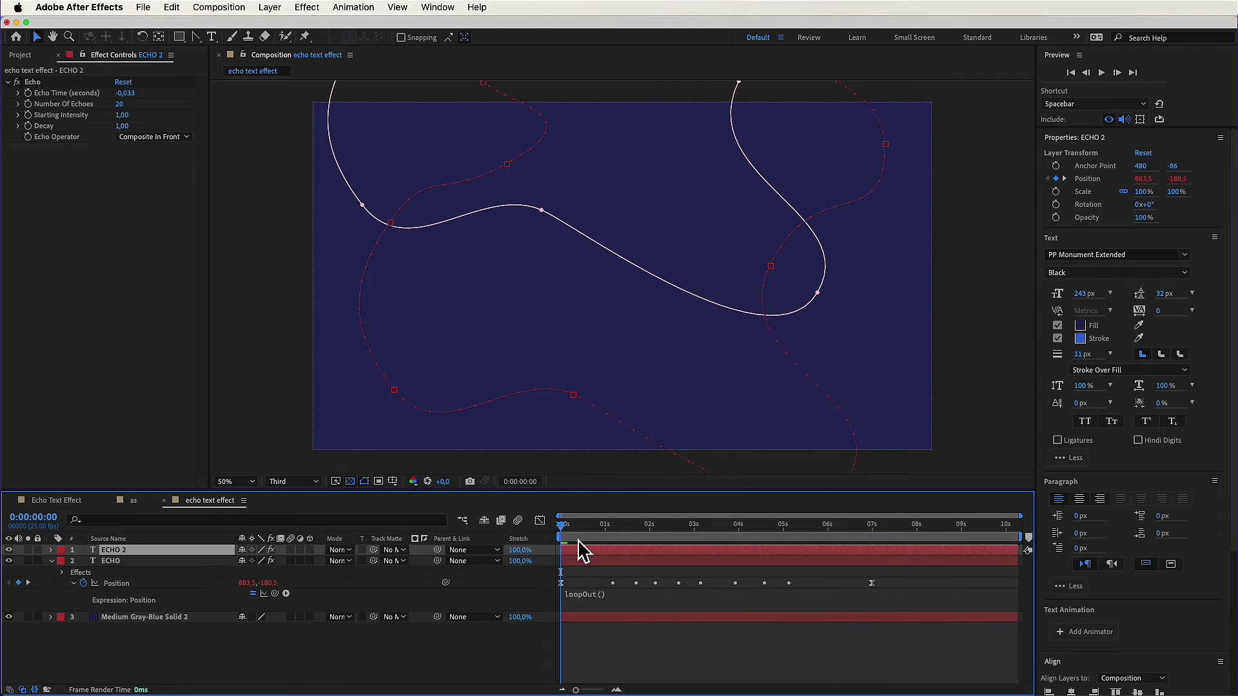
{"action": "key", "text": "space"}
{"action": "left_click_drag", "start_coordinate": [636, 561], "coordinate": [612, 571]}
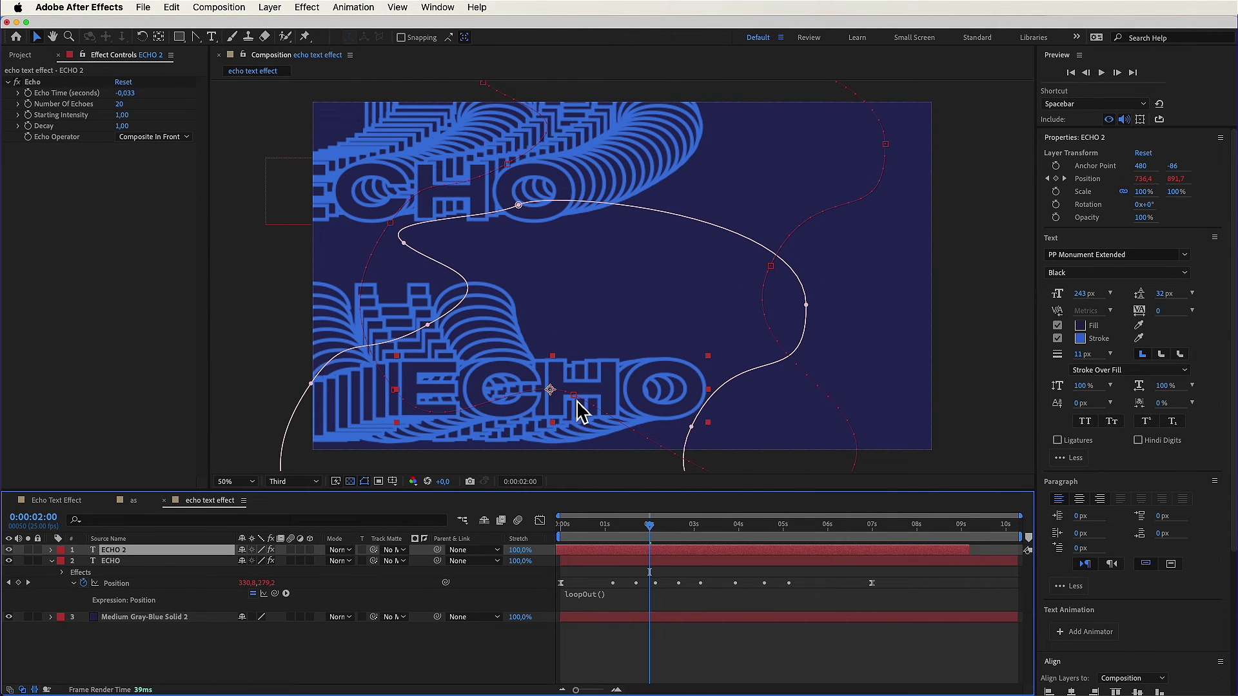
Retype the duplicate's text as TEXT and preview both trails around 2 seconds.
{"action": "double_click", "coordinate": [600, 389]}
{"action": "type", "text": "TEXT"}
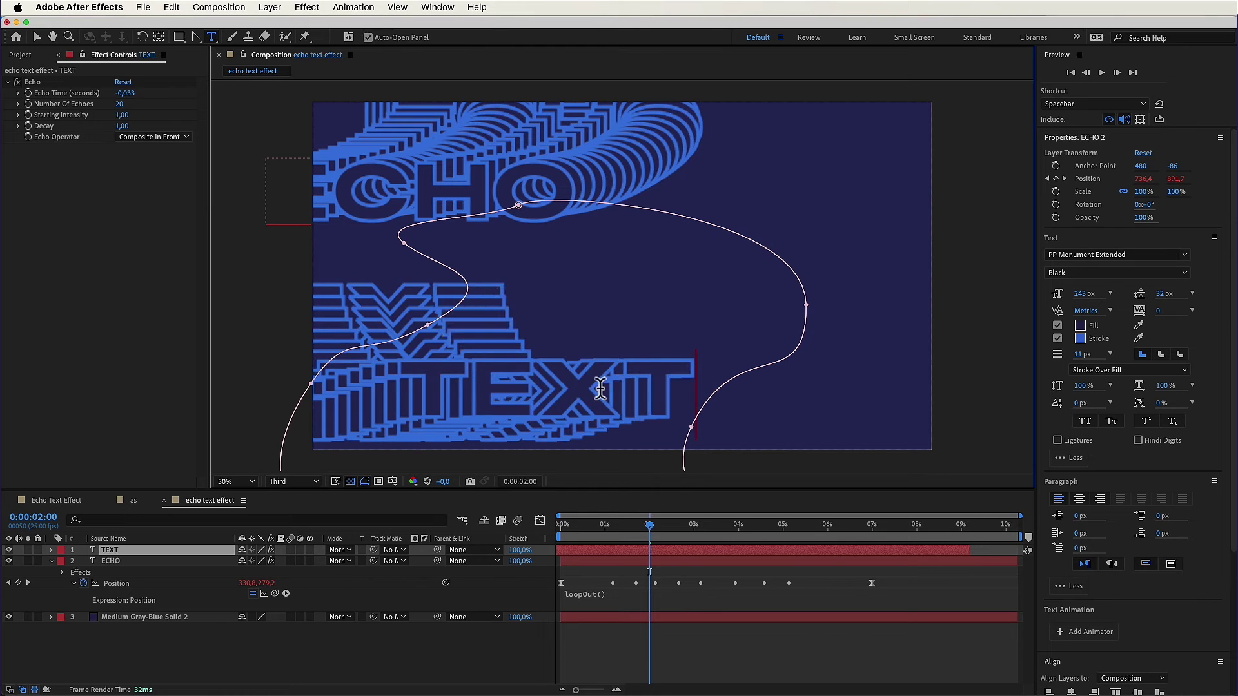
{"action": "mouse_move", "coordinate": [648, 539]}
{"action": "left_mouse_down"}
{"action": "mouse_move", "coordinate": [621, 538]}
{"action": "mouse_move", "coordinate": [675, 538]}
{"action": "mouse_move", "coordinate": [645, 536]}
{"action": "left_mouse_up"}
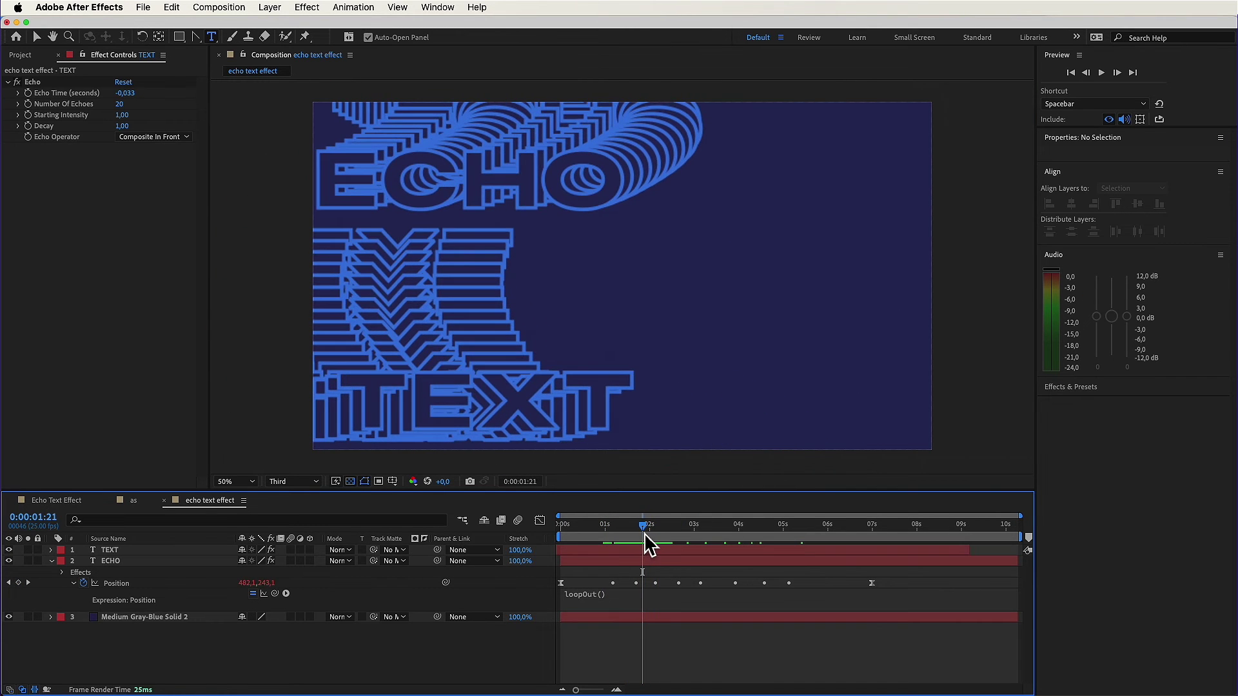
Add a Stylize > Glow effect to TEXT, then select ECHO and play back the animation.
{"action": "left_click", "coordinate": [655, 550]}
{"action": "left_click", "coordinate": [307, 7]}
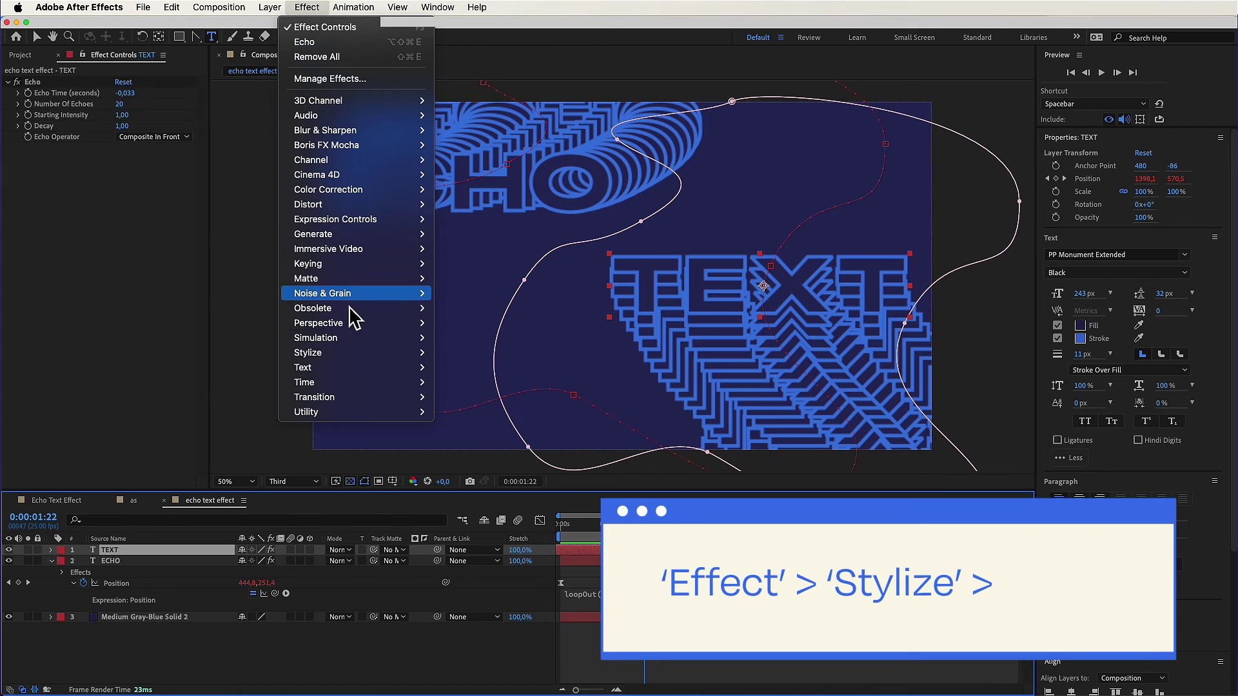
{"action": "mouse_move", "coordinate": [387, 352]}
{"action": "left_click", "coordinate": [475, 524]}
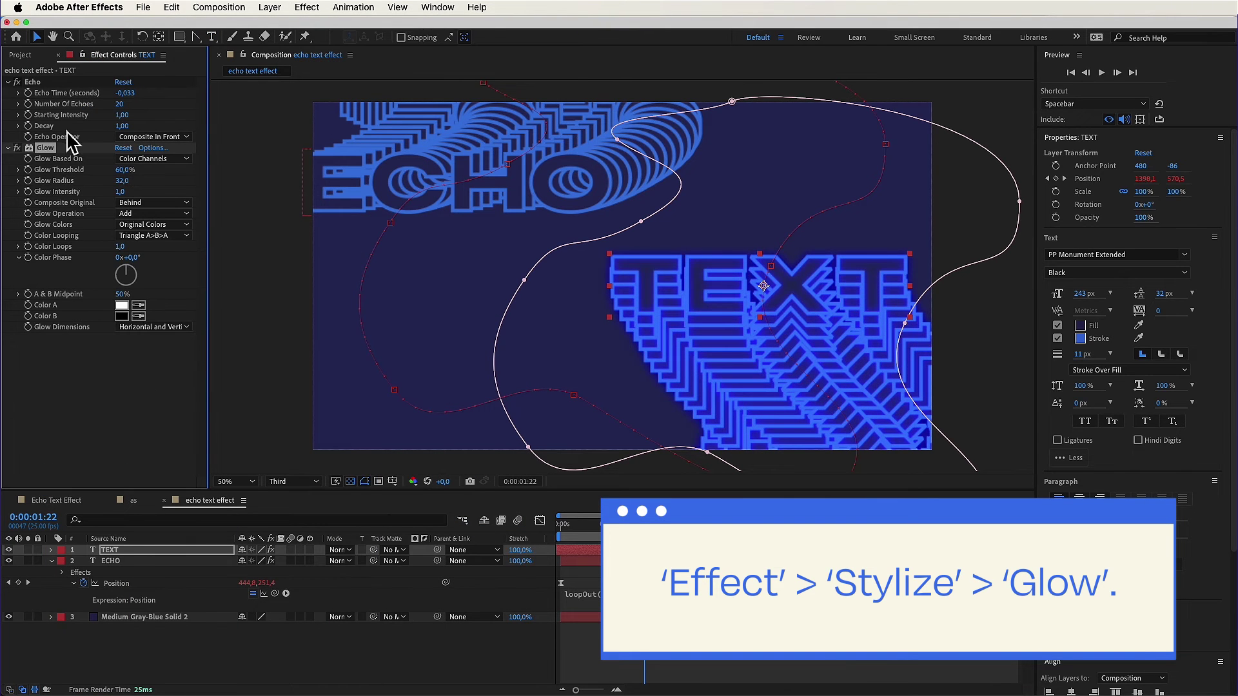
{"action": "left_click", "coordinate": [650, 559]}
{"action": "key", "text": "space"}
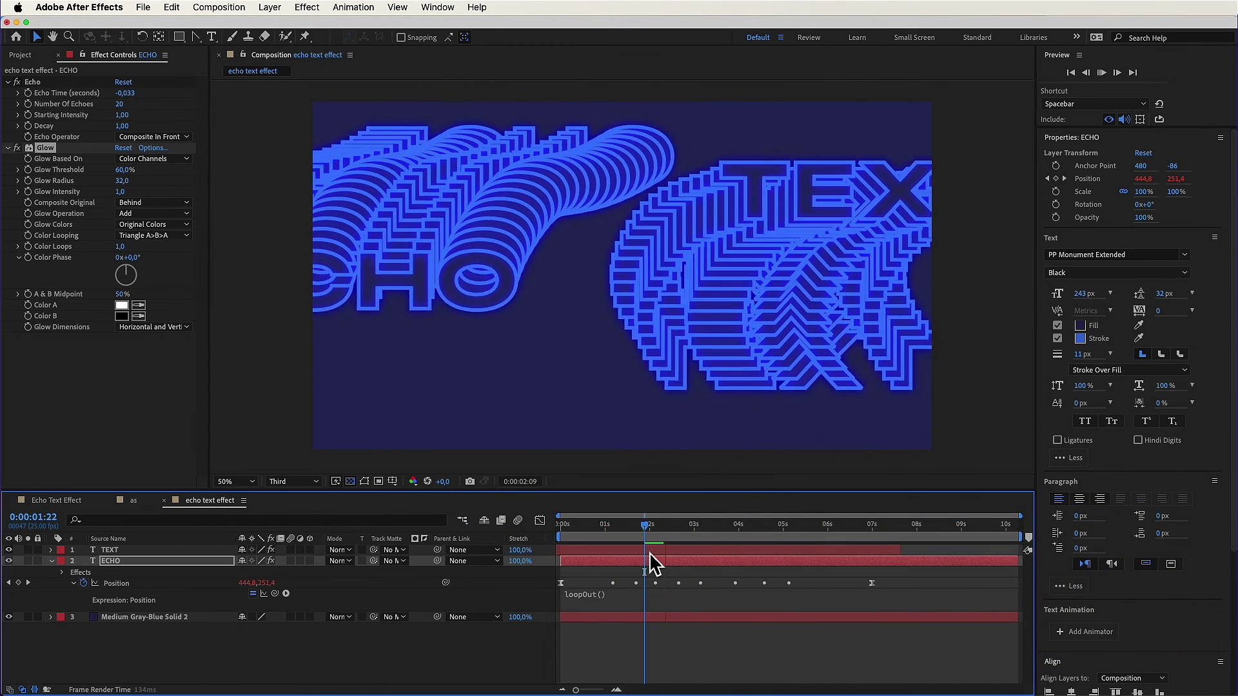